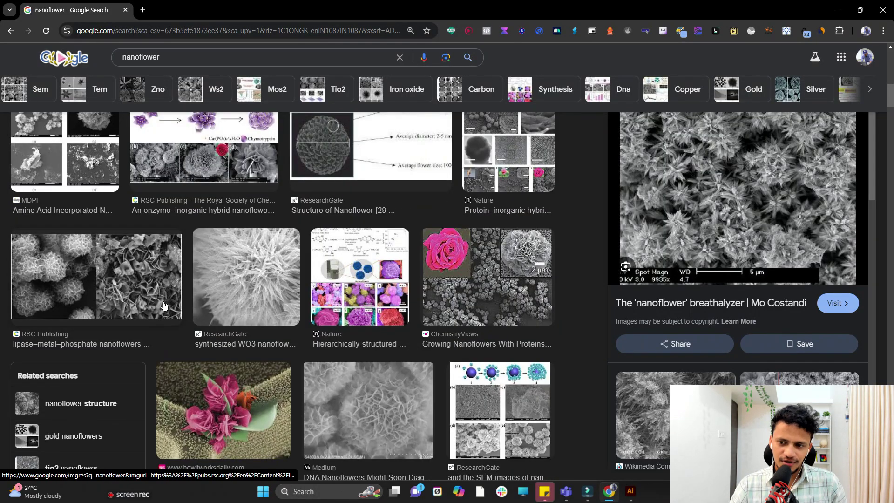
# Step: Look through the nanoflower image results to examine the shapes and petal structures as references
pyautogui.scroll(10, 161, 161)
pyautogui.scroll(3, 342, 309)
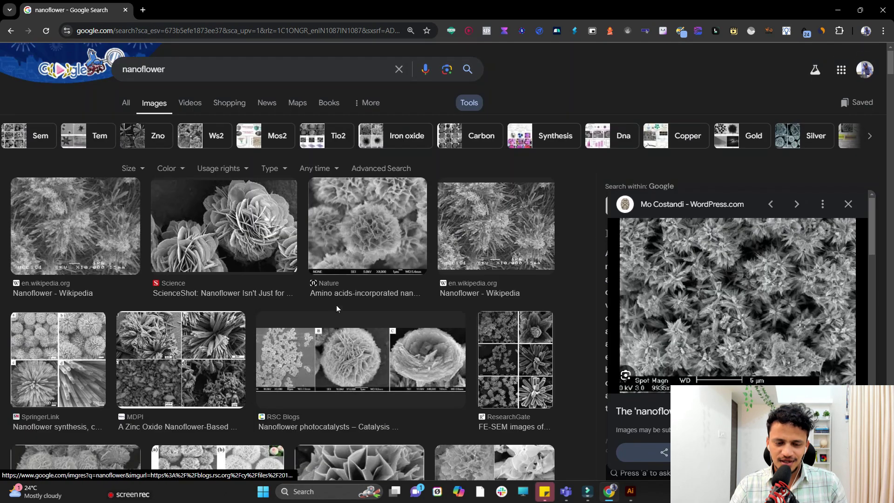
pyautogui.scroll(-12, 326, 254)
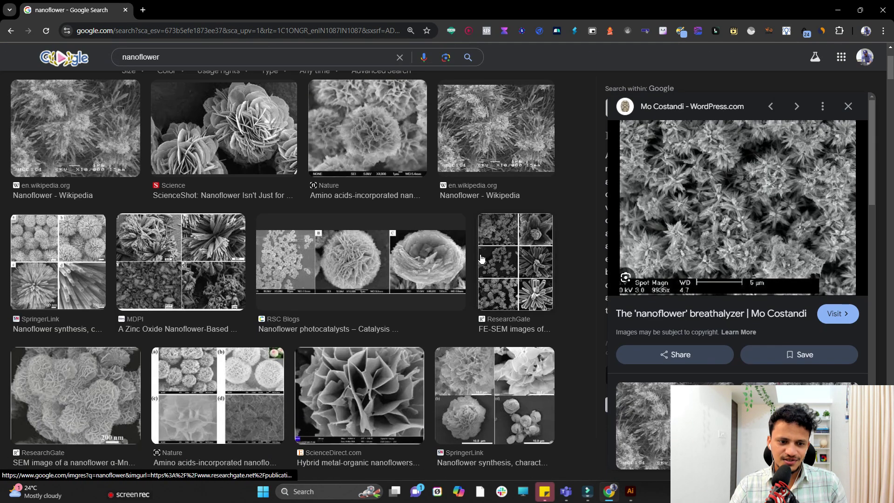
pyautogui.scroll(-5, 185, 249)
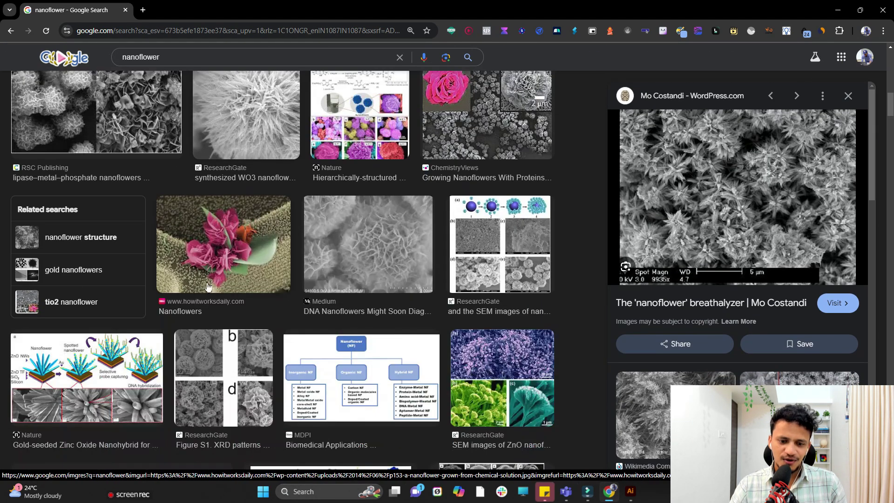
pyautogui.scroll(-3, 184, 249)
pyautogui.scroll(15, 185, 249)
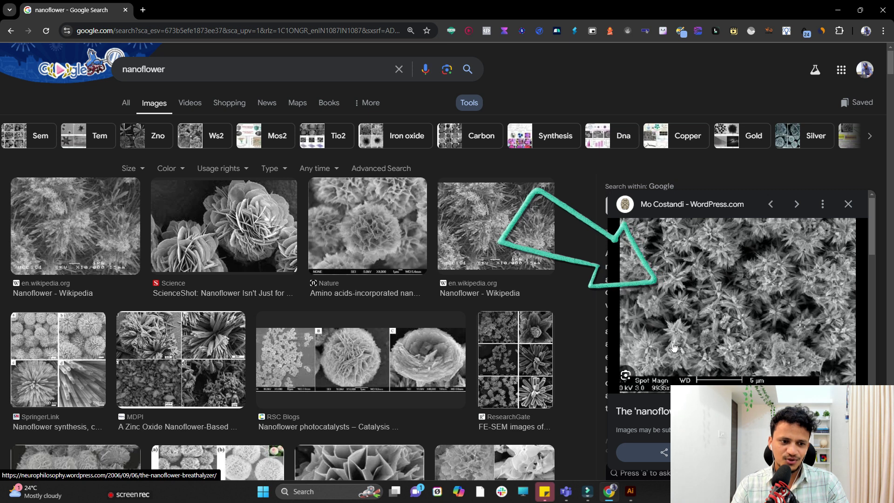
# Step: Switch to Adobe Illustrator and activate the Star tool on the blank artboard
pyautogui.click(632, 490)
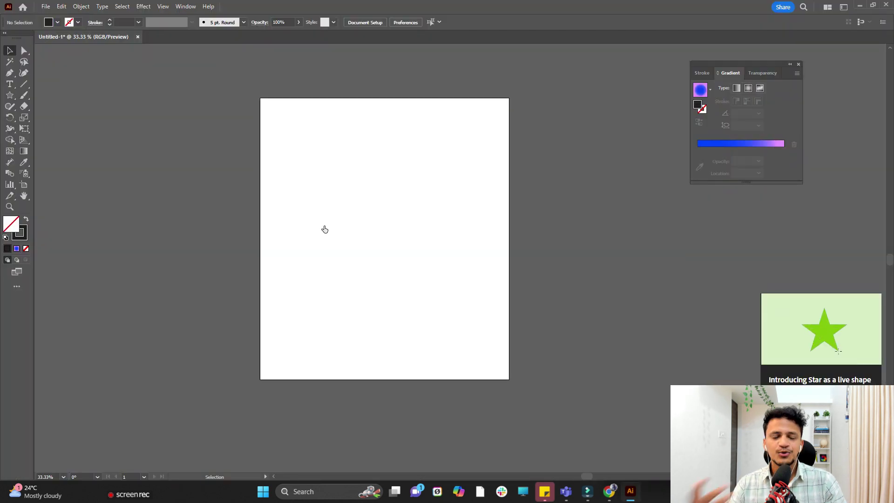
pyautogui.scroll(1, 325, 229)
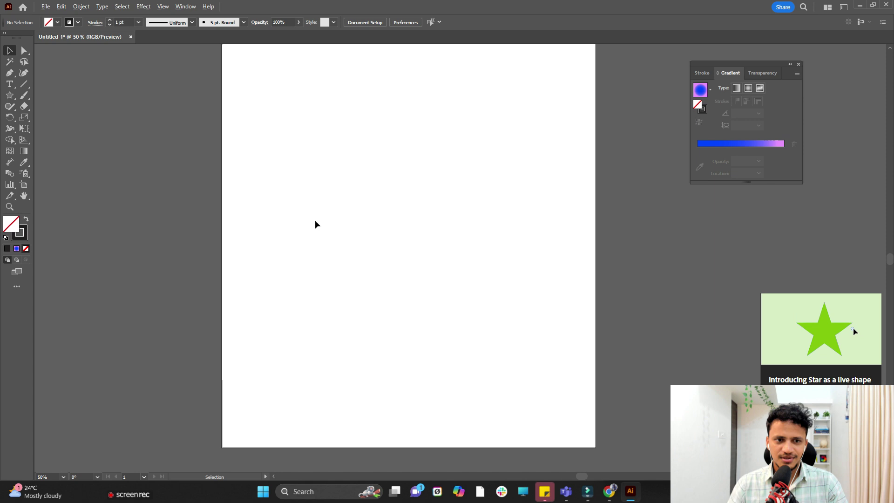
pyautogui.scroll(-1, 285, 213)
pyautogui.press('m')
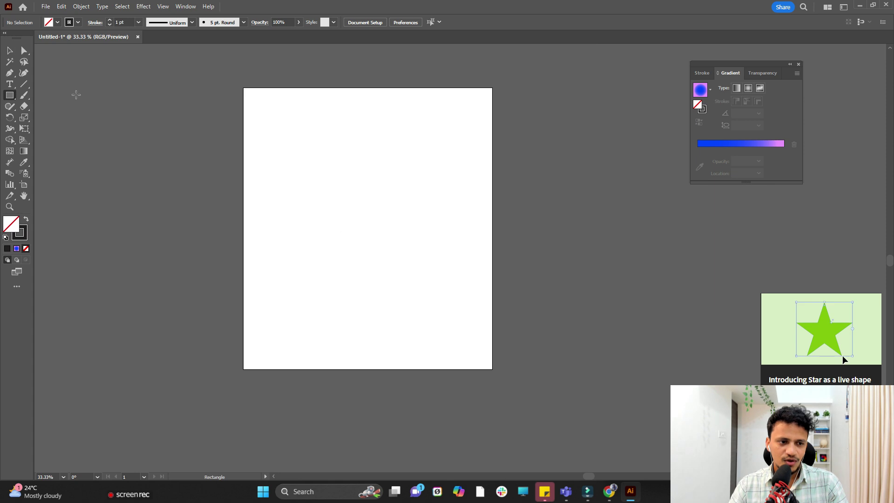
pyautogui.click(11, 97)
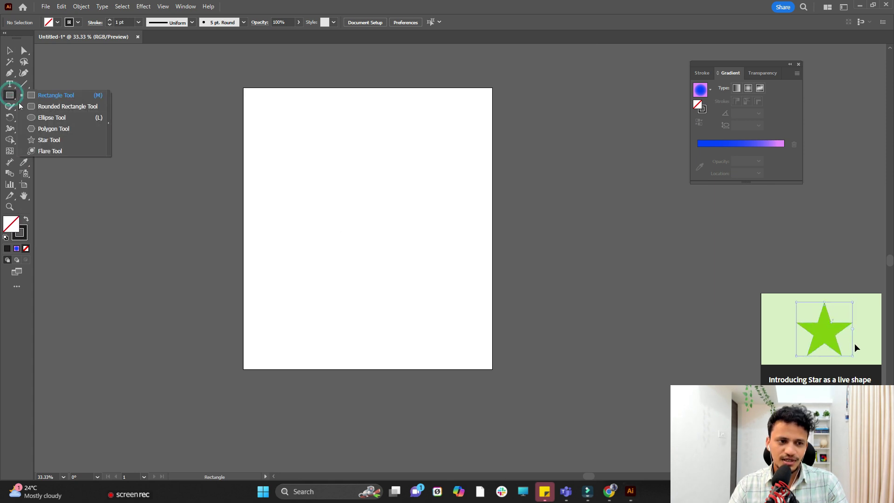
pyautogui.click(52, 140)
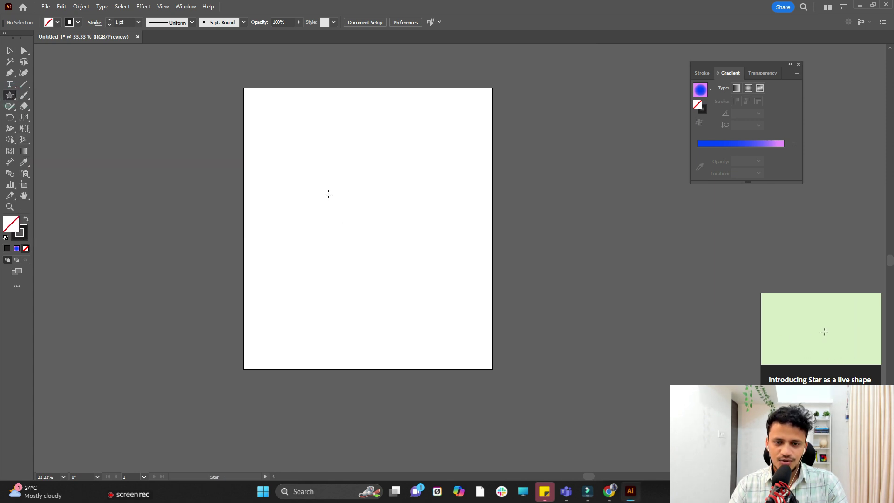
# Step: Draw a tilted five-pointed star about 12.6 by 13 cm in the upper-left part of the artboard
pyautogui.scroll(2, 326, 194)
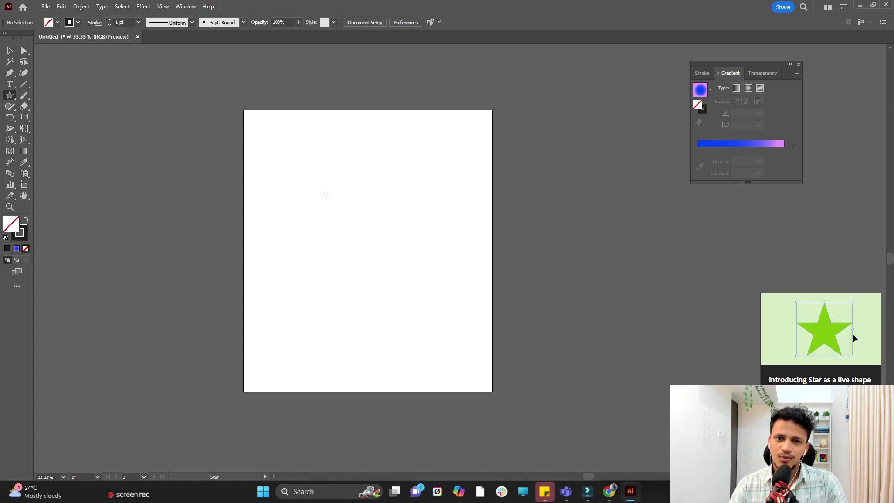
pyautogui.scroll(-1, 327, 194)
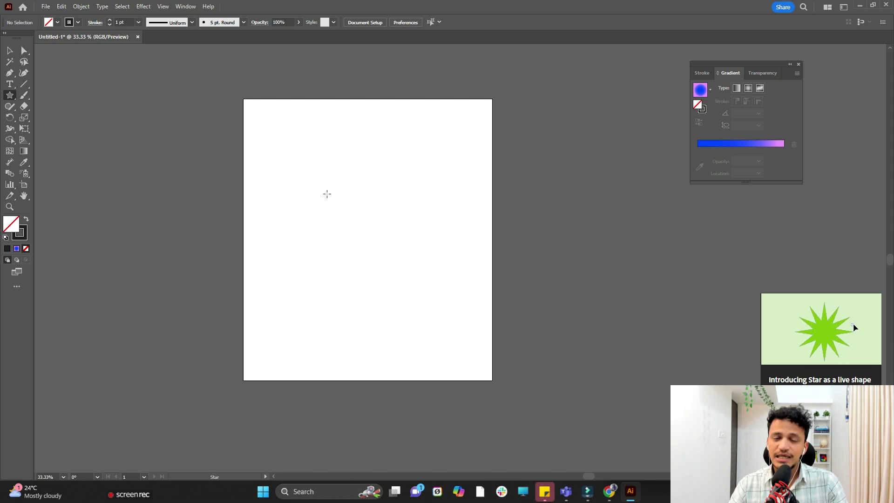
pyautogui.scroll(1, 326, 194)
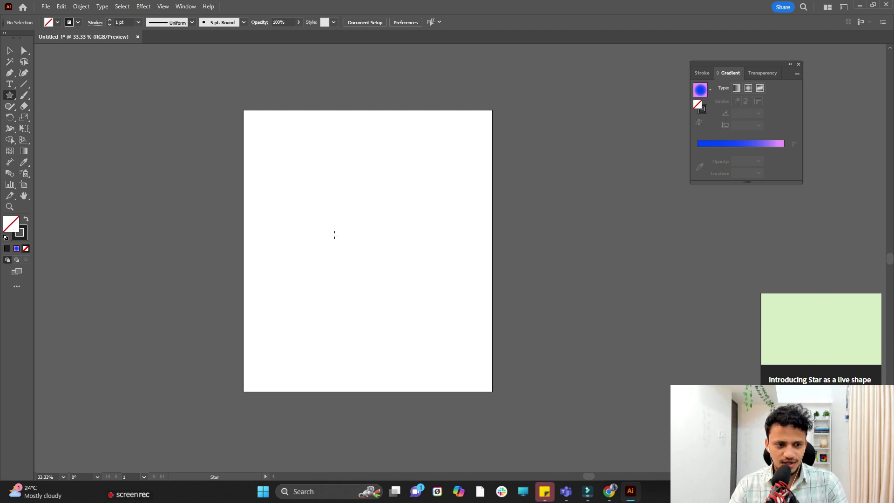
pyautogui.moveTo(329, 177); pyautogui.dragTo(333, 206)
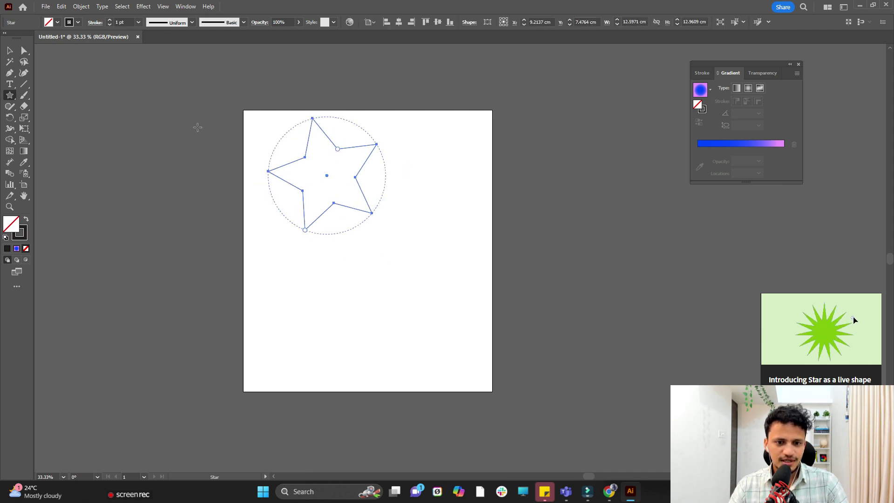
# Step: Try the star's live-shape handles, reducing its inner radius and undoing the corner rounding, and delete the star
pyautogui.scroll(1, 328, 134)
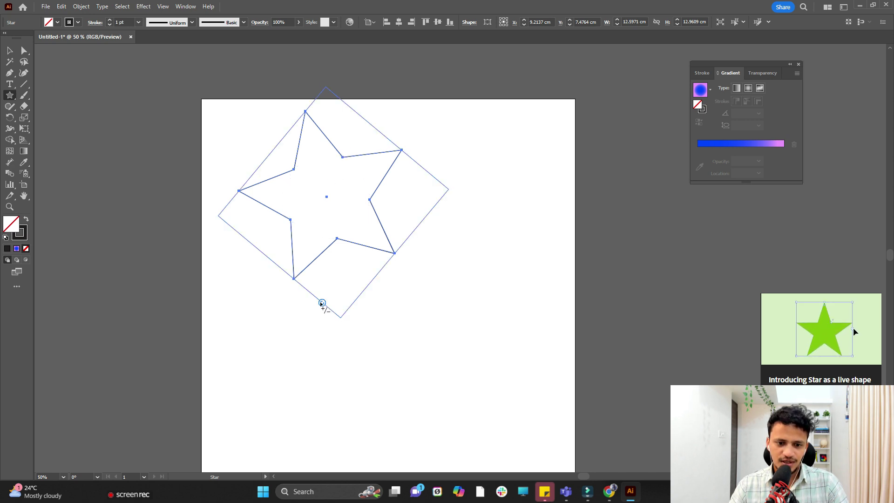
pyautogui.moveTo(322, 304)
pyautogui.mouseDown()
pyautogui.moveTo(255, 248)
pyautogui.moveTo(313, 302)
pyautogui.moveTo(263, 268)
pyautogui.moveTo(317, 313)
pyautogui.mouseUp()
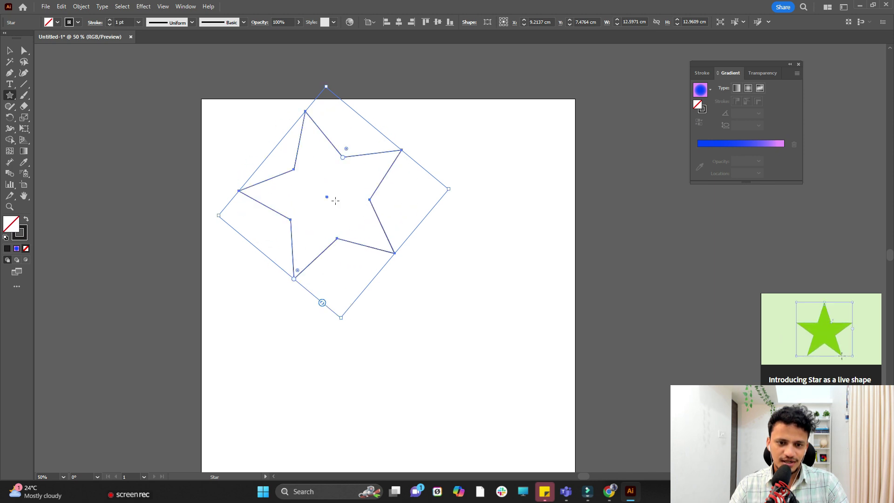
pyautogui.moveTo(345, 160)
pyautogui.mouseDown()
pyautogui.moveTo(359, 132)
pyautogui.moveTo(341, 162)
pyautogui.mouseUp()
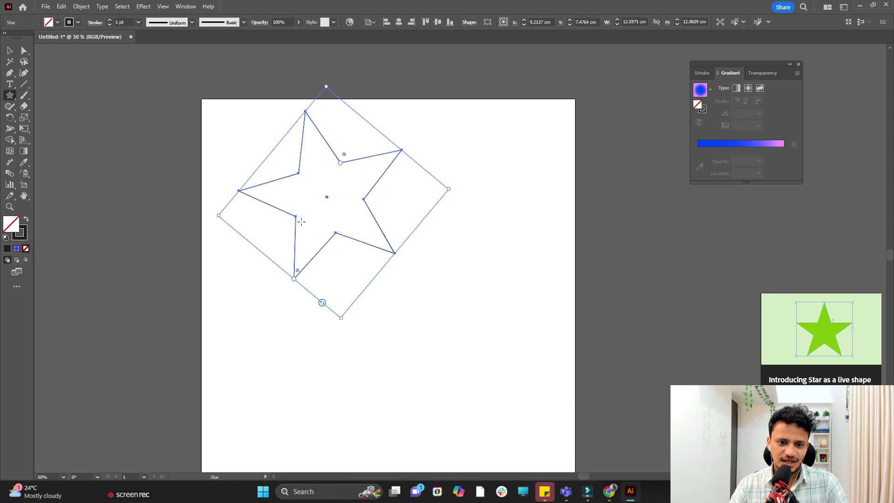
pyautogui.moveTo(296, 282)
pyautogui.mouseDown()
pyautogui.moveTo(287, 321)
pyautogui.moveTo(303, 257)
pyautogui.moveTo(292, 289)
pyautogui.moveTo(297, 272)
pyautogui.mouseUp()
pyautogui.hotkey('ctrl', 'z')
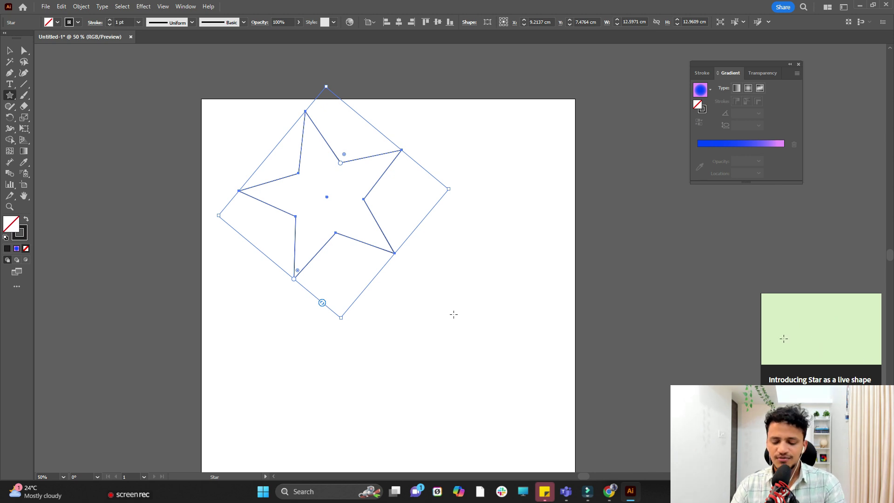
pyautogui.moveTo(338, 164); pyautogui.dragTo(338, 165)
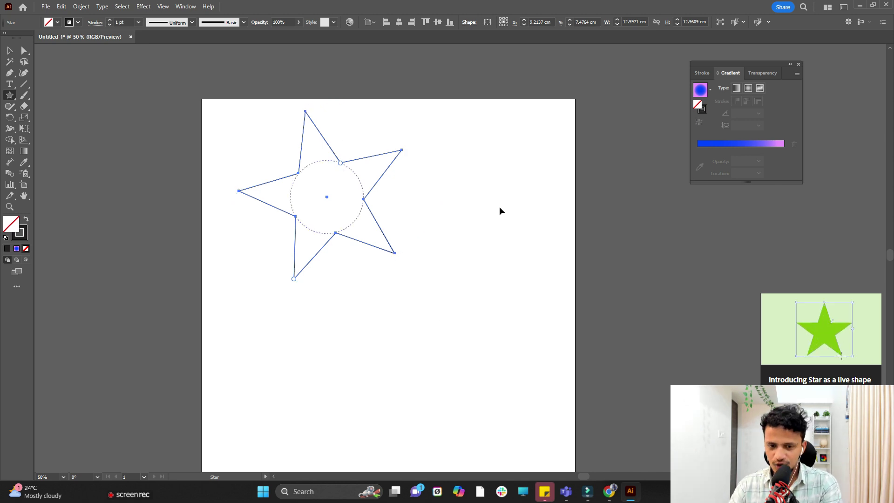
pyautogui.press('Delete')
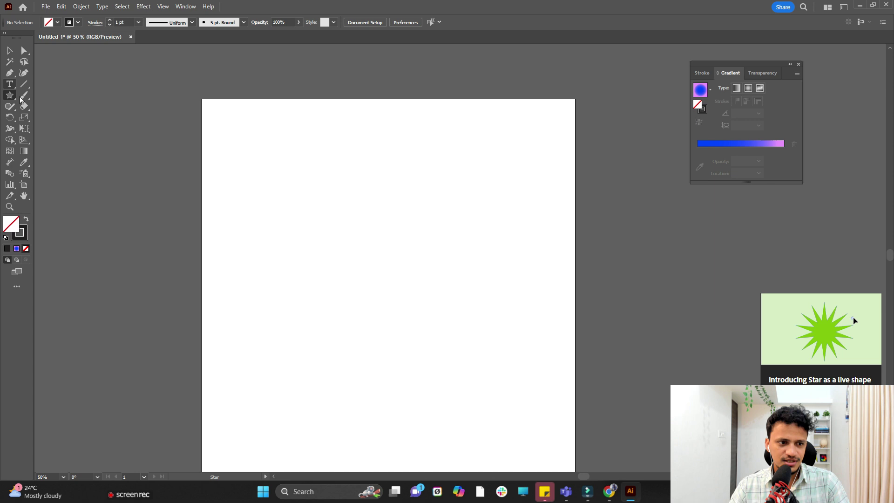
# Step: Draw a 19-pointed star about 12.8 cm wide in the upper part of the artboard and deselect it
pyautogui.moveTo(369, 239)
pyautogui.mouseDown()
pyautogui.moveTo(465, 365)
pyautogui.moveTo(409, 284)
pyautogui.moveTo(437, 292)
pyautogui.moveTo(400, 259)
pyautogui.moveTo(421, 279)
pyautogui.mouseUp()
pyautogui.press('Up')
pyautogui.press('Up')
pyautogui.press('Up')
pyautogui.press('Up')
pyautogui.press('Up')
pyautogui.press('Up')
pyautogui.press('Up')
pyautogui.press('Up')
pyautogui.press('Up')
pyautogui.press('Up')
pyautogui.press('Up')
pyautogui.press('Up')
pyautogui.press('Up')
pyautogui.press('Up')
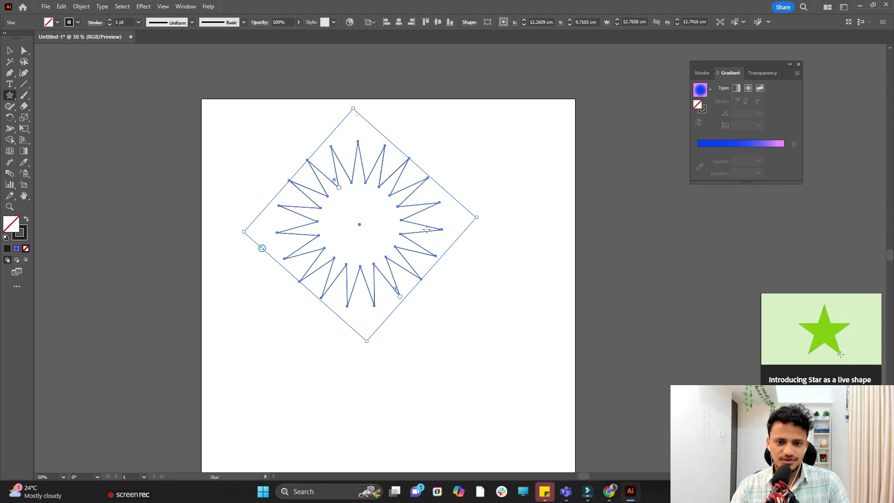
pyautogui.hotkey('ctrl', 'shift', 'a')
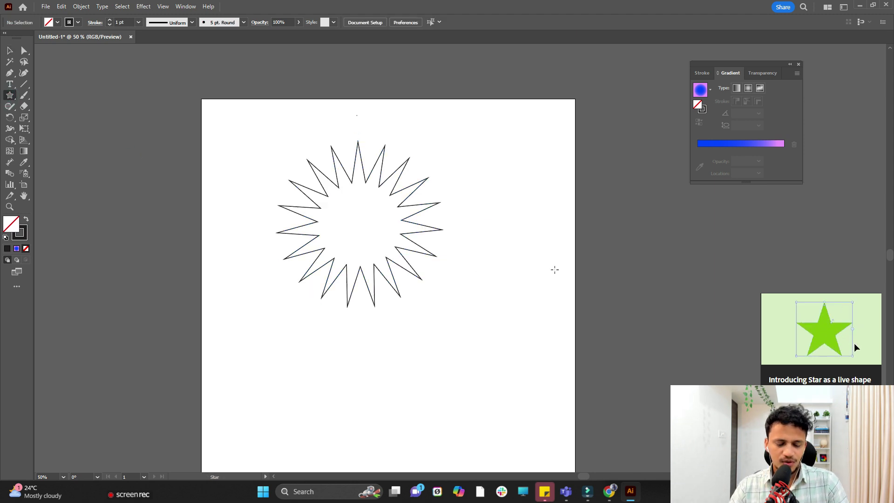
# Step: Create a 20-point star with radii of 6.4059 cm and 3.2564 cm near the artboard's upper-right corner
pyautogui.click(504, 185)
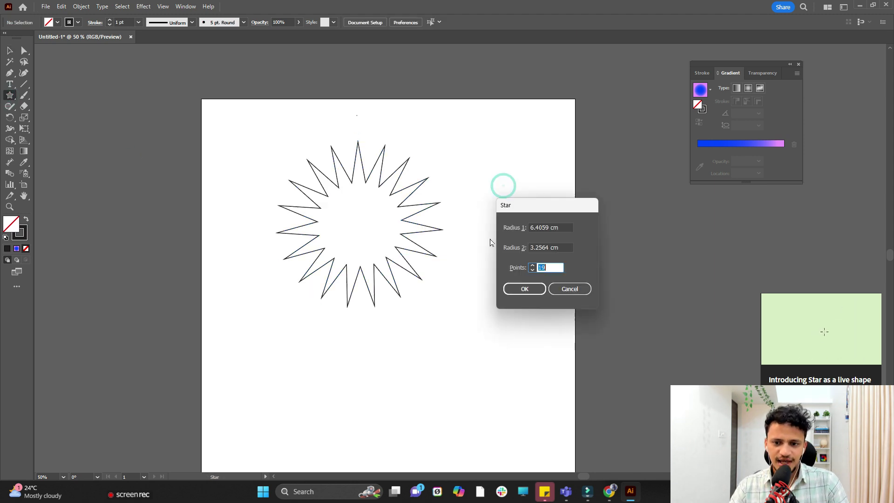
pyautogui.moveTo(550, 212); pyautogui.dragTo(527, 156)
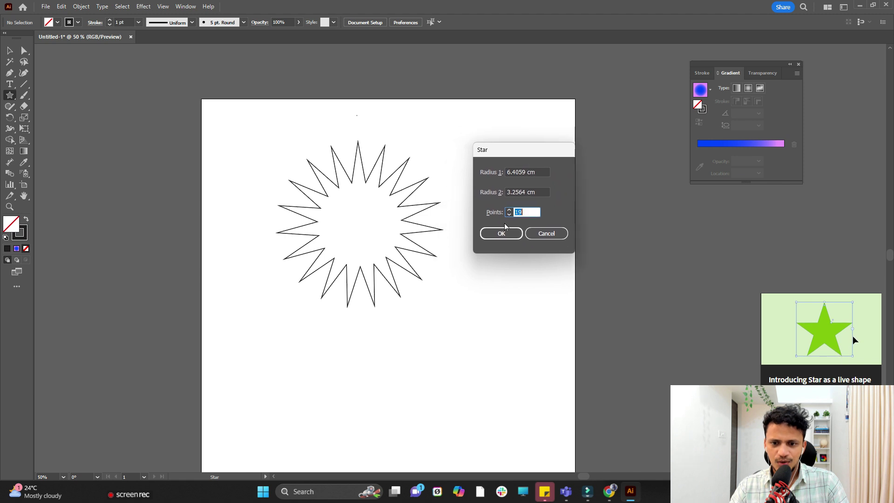
pyautogui.click(510, 212)
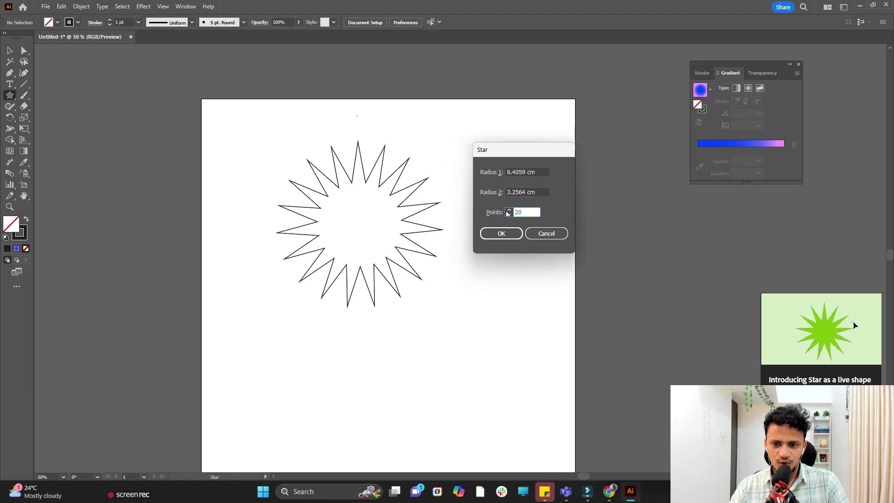
pyautogui.click(501, 234)
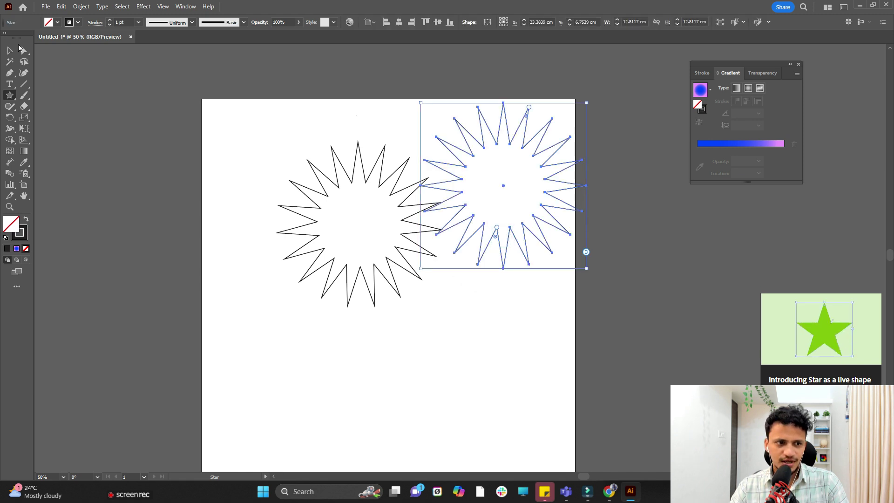
# Step: Delete the freehand-drawn 19-point star and move the 20-point star to the upper-left part of the artboard
pyautogui.press('v')
pyautogui.click(352, 147)
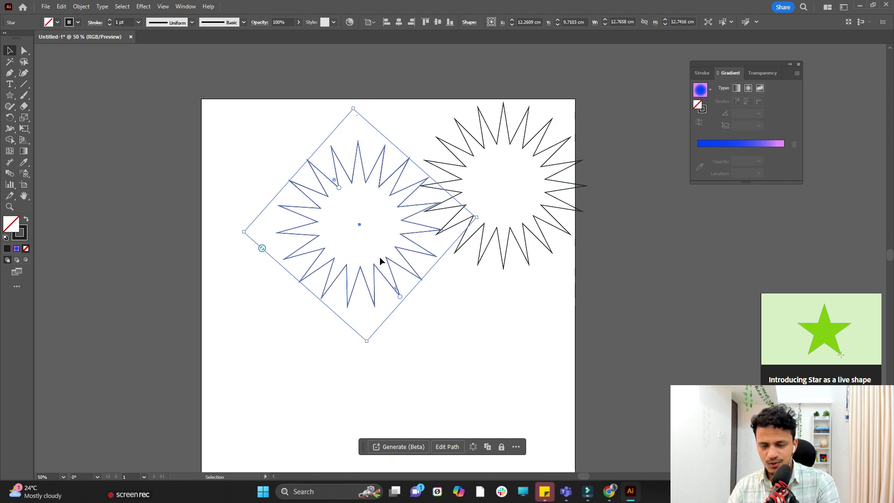
pyautogui.press('Delete')
pyautogui.moveTo(508, 250); pyautogui.dragTo(319, 289)
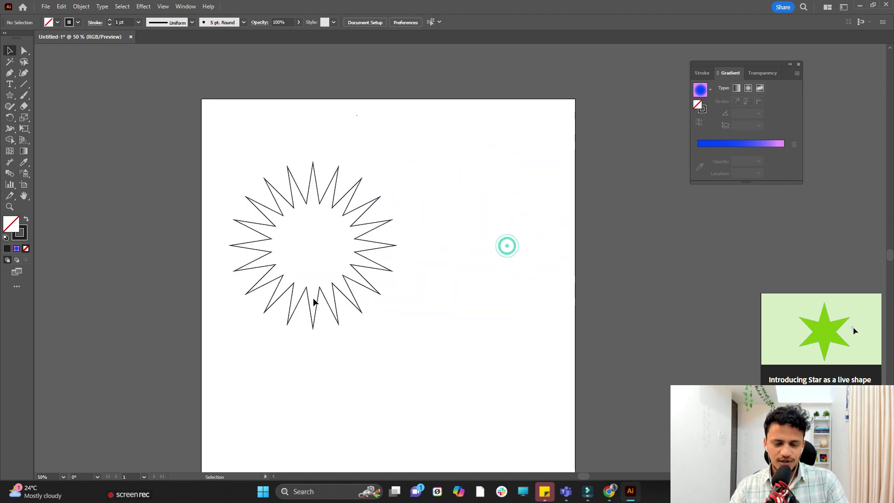
# Step: Fill the star with the Fading Sky gradient as a radial gradient and set its stroke to none
pyautogui.click(185, 6)
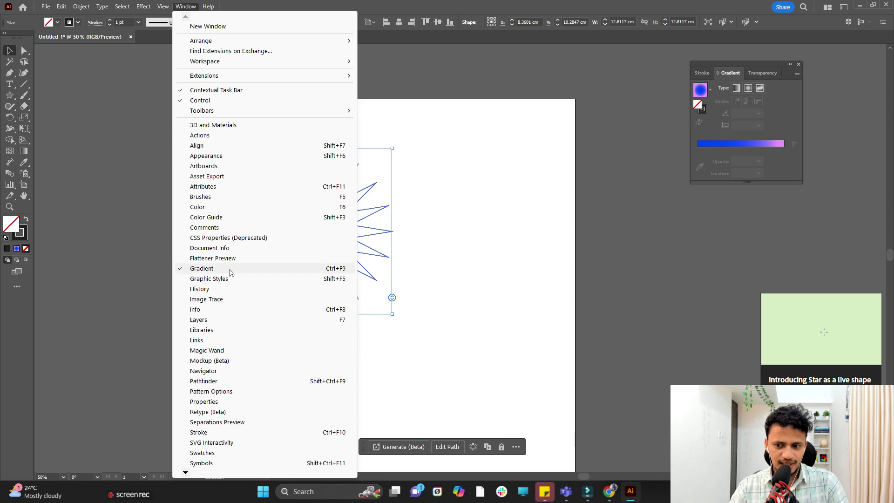
pyautogui.moveTo(764, 61)
pyautogui.mouseDown()
pyautogui.moveTo(655, 104)
pyautogui.moveTo(524, 129)
pyautogui.mouseUp()
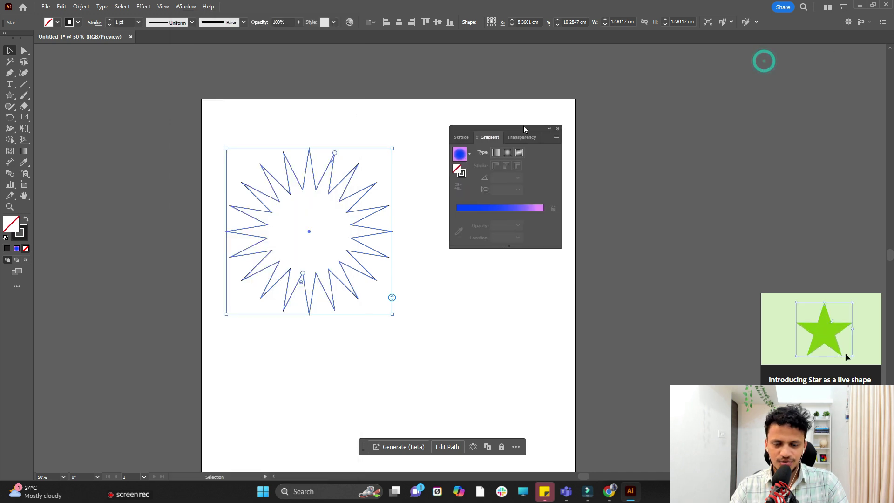
pyautogui.click(507, 153)
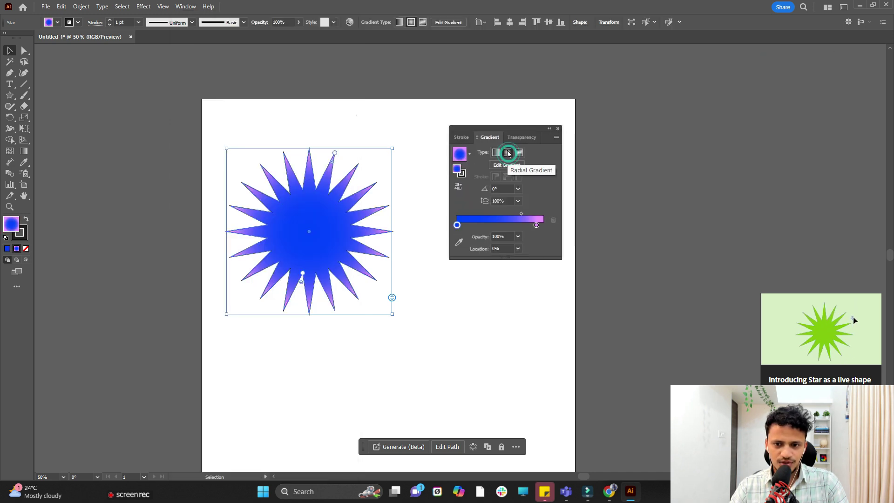
pyautogui.click(470, 155)
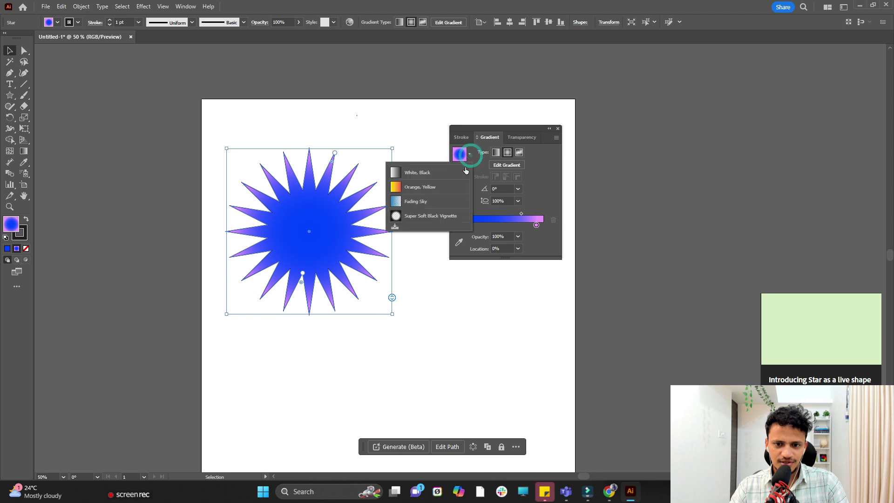
pyautogui.click(409, 204)
pyautogui.scroll(1, 343, 208)
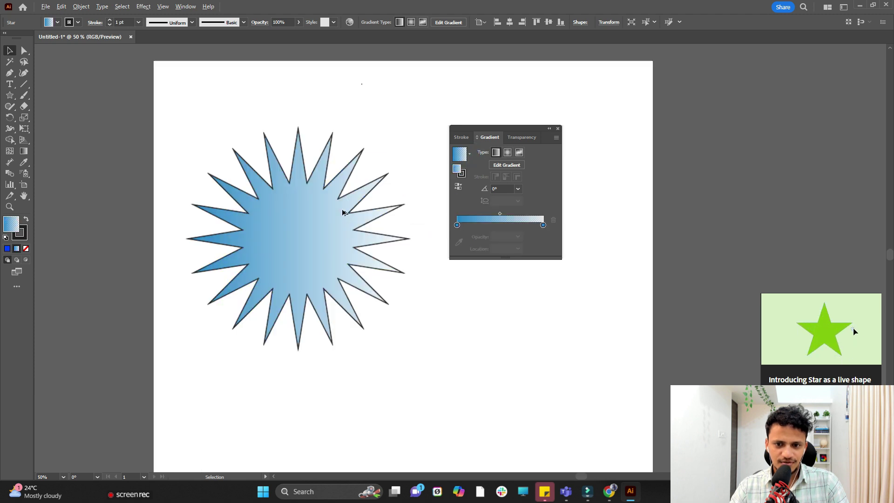
pyautogui.click(506, 152)
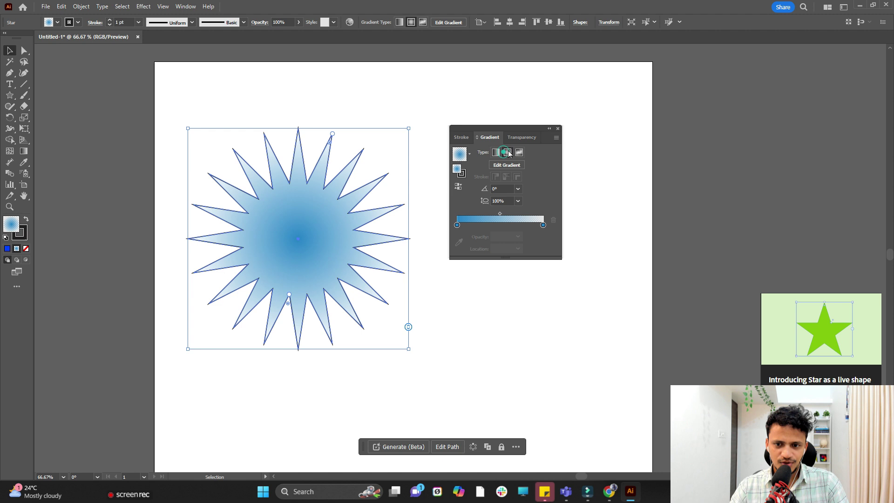
pyautogui.click(23, 239)
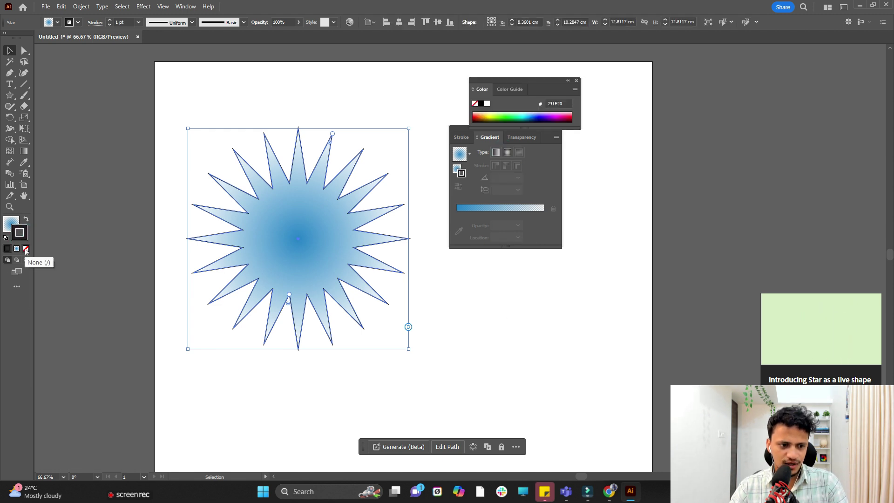
pyautogui.click(26, 249)
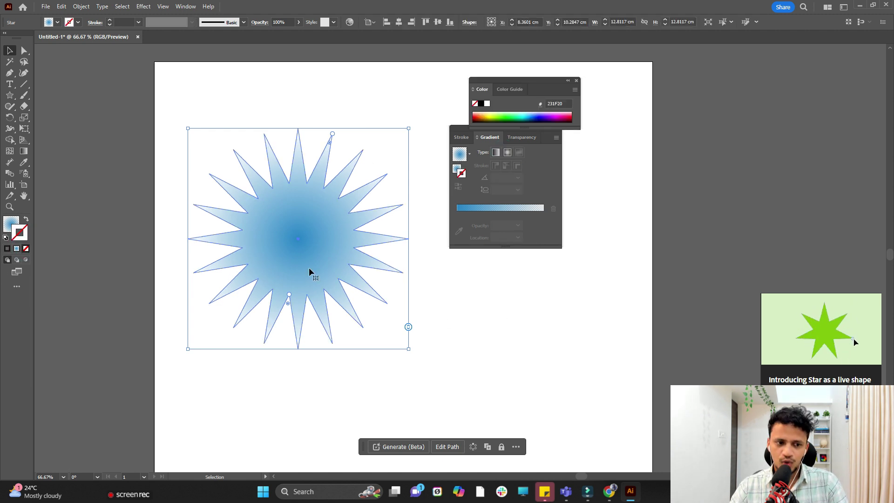
# Step: Change the outer stop of the star's radial gradient to opaque pink F294FF
pyautogui.click(456, 278)
pyautogui.scroll(-2, 453, 296)
pyautogui.moveTo(414, 301); pyautogui.dragTo(285, 318)
pyautogui.scroll(2, 302, 287)
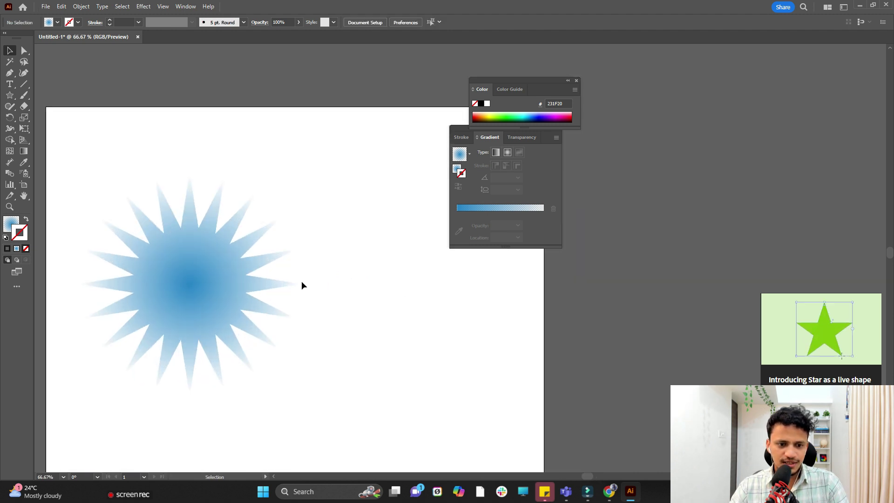
pyautogui.click(160, 284)
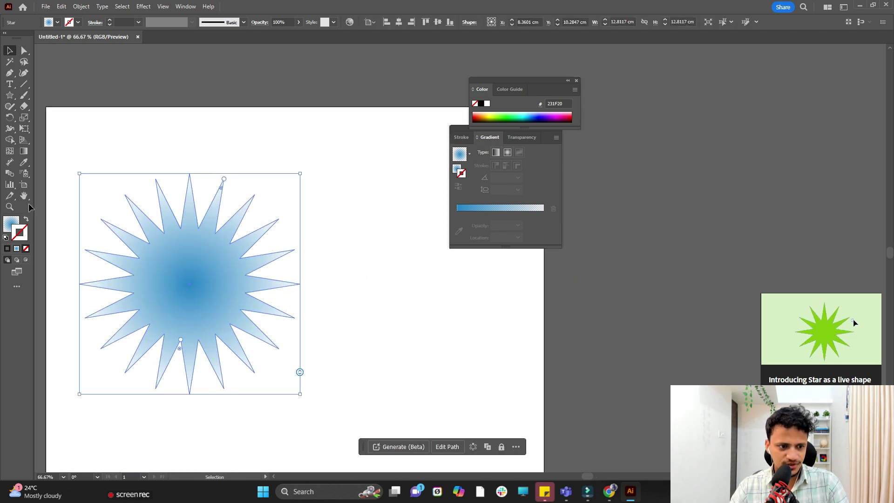
pyautogui.click(510, 218)
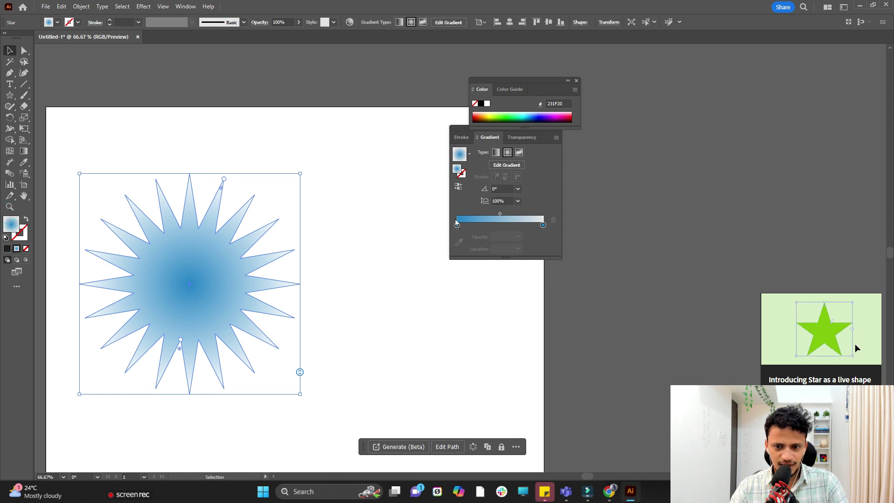
pyautogui.click(543, 225)
pyautogui.doubleClick(543, 225)
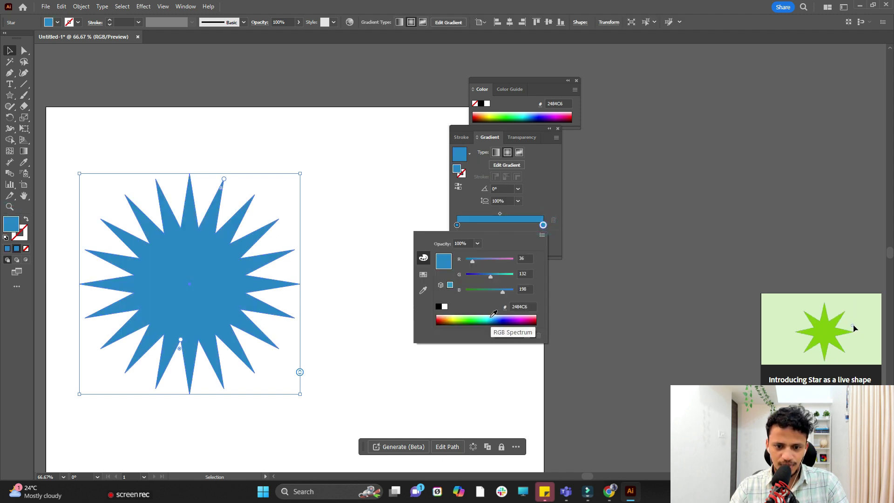
pyautogui.click(492, 317)
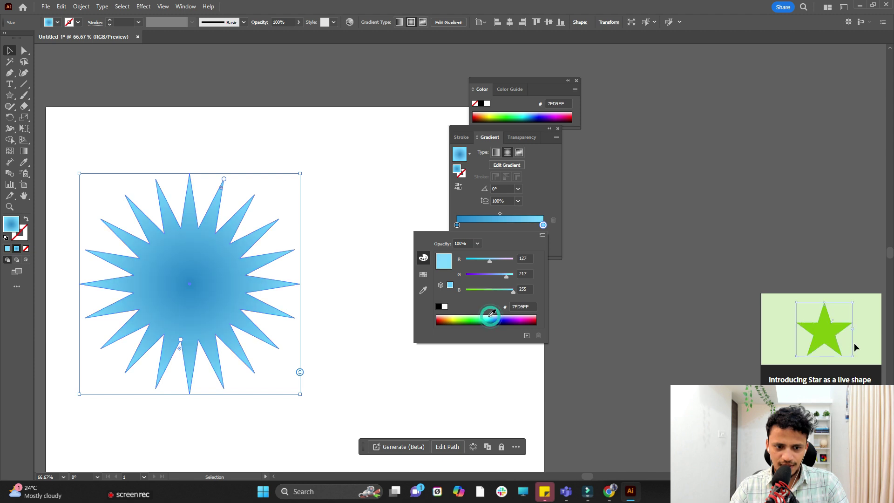
pyautogui.click(515, 320)
# Step: Move the gradient's blue stop to about the middle of the ramp, place the blue-pink midpoint at 35.4167%, and deselect the star
pyautogui.click(457, 225)
pyautogui.moveTo(501, 229); pyautogui.dragTo(515, 213)
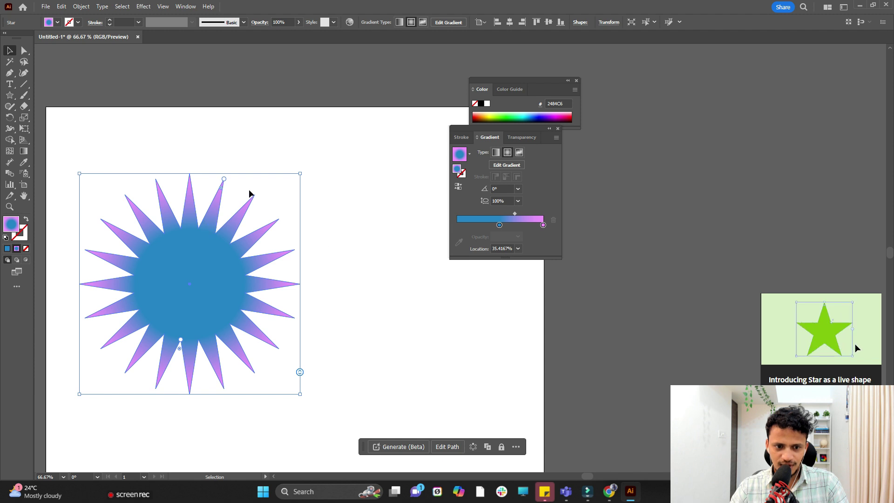
pyautogui.click(339, 241)
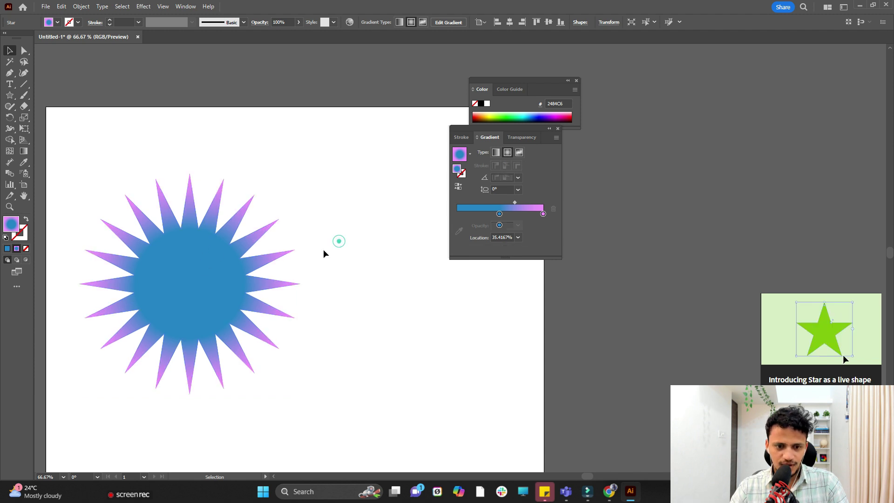
pyautogui.keyDown('alt'); pyautogui.scroll(-1, 323, 250); pyautogui.keyUp('alt')
# Step: Duplicate the star to its lower right and set the copy's blue gradient stop at the start and its pink stop at 30.6878%
pyautogui.click(231, 266)
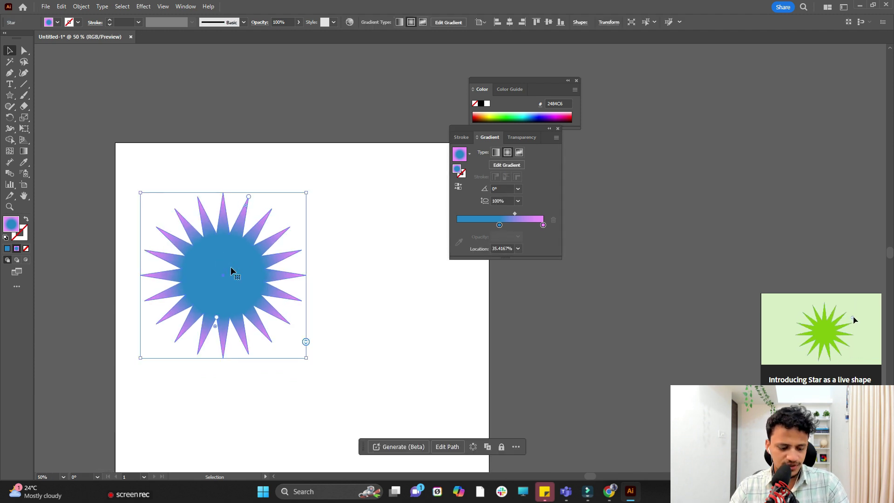
pyautogui.press('a')
pyautogui.press('v')
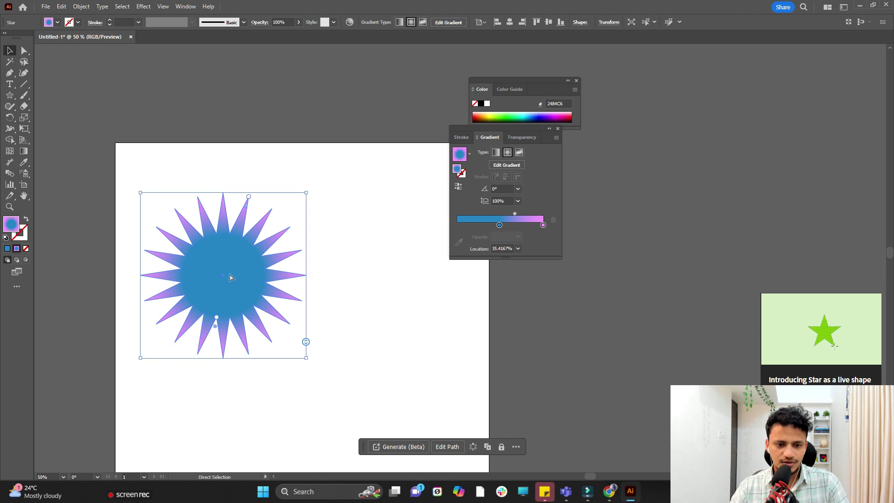
pyautogui.hotkey('ctrl', 'v')
pyautogui.moveTo(390, 286); pyautogui.dragTo(338, 325)
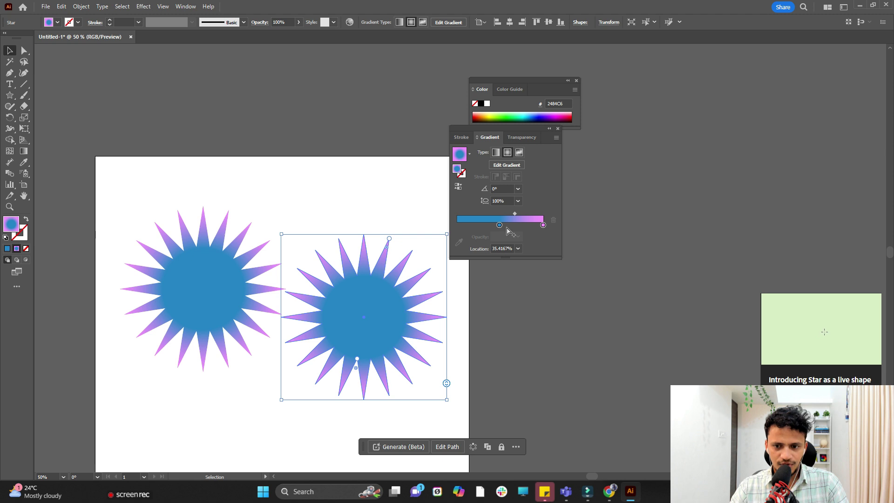
pyautogui.moveTo(503, 229); pyautogui.dragTo(456, 226)
pyautogui.moveTo(543, 225); pyautogui.dragTo(522, 226)
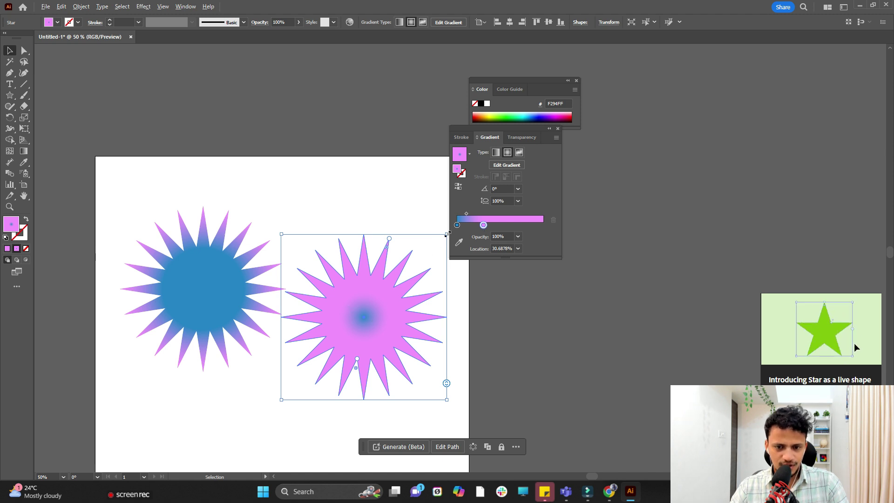
# Step: Shrink the pink star copy to a tiny star and place it over the centre of the large star
pyautogui.moveTo(447, 234); pyautogui.dragTo(447, 234)
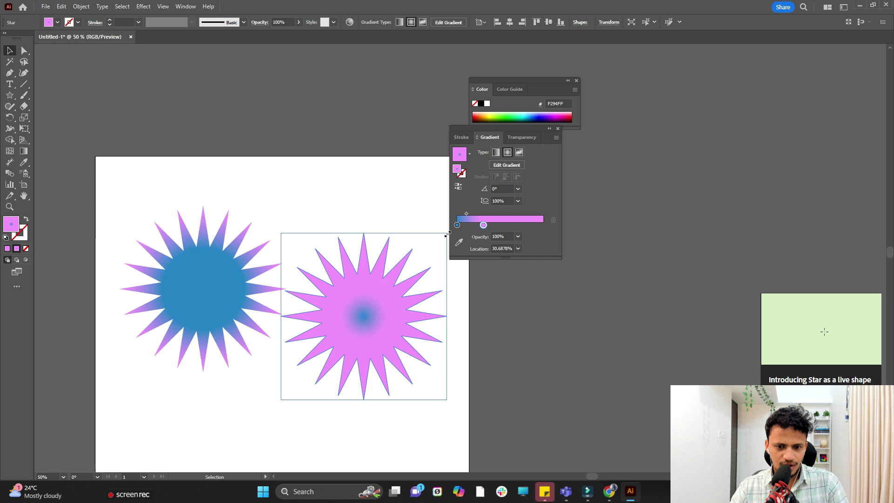
pyautogui.moveTo(447, 234); pyautogui.dragTo(203, 292)
pyautogui.click(302, 385)
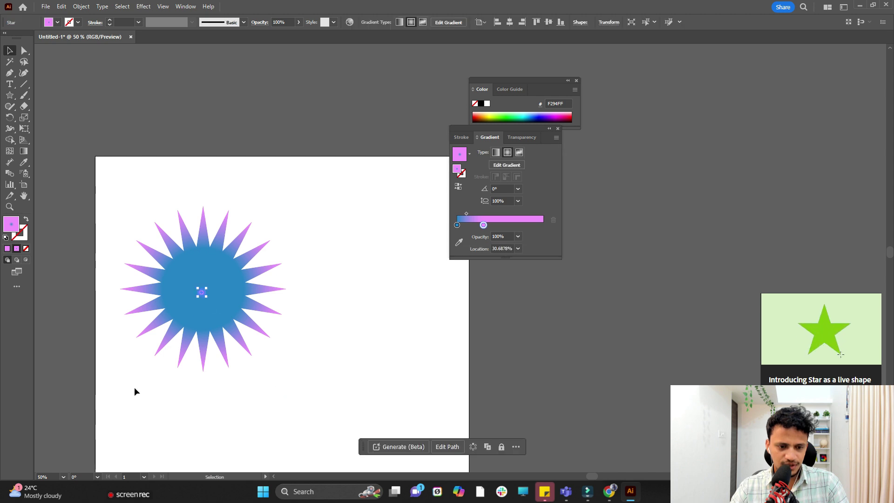
# Step: Align the vertical centres of the large star and the tiny star and deselect them
pyautogui.click(117, 390)
pyautogui.moveTo(130, 387); pyautogui.dragTo(325, 204)
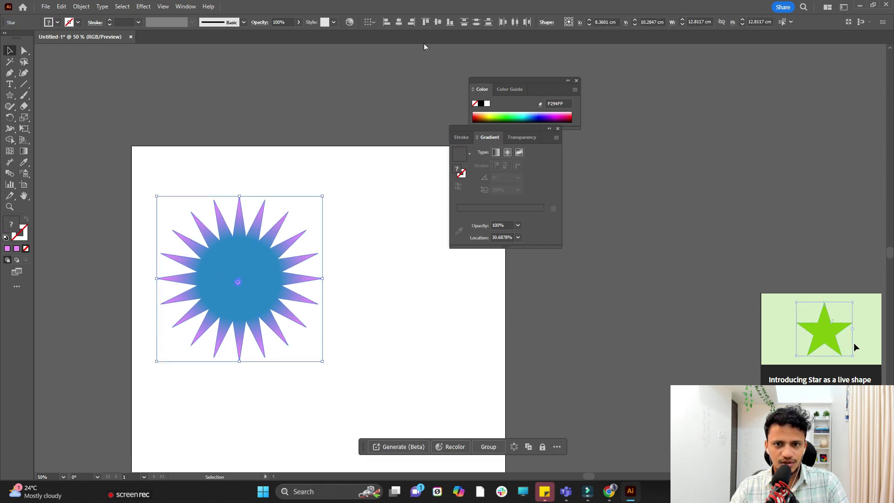
pyautogui.click(437, 24)
pyautogui.click(412, 299)
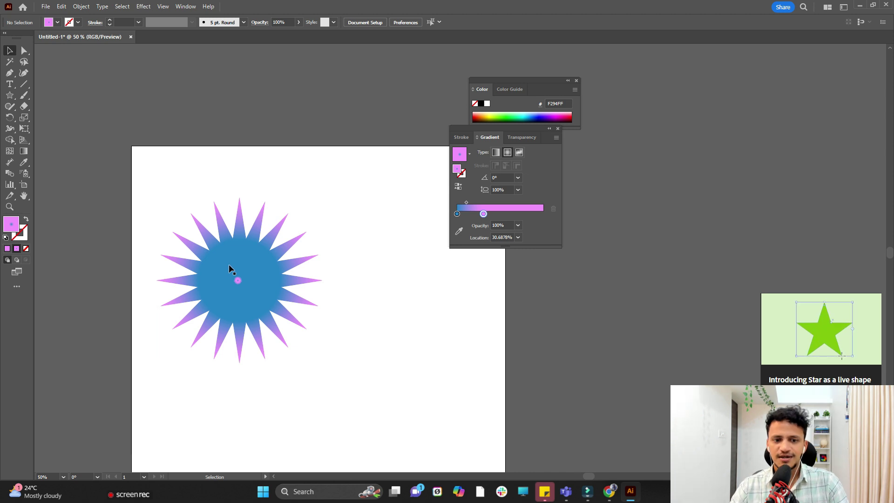
# Step: Make a blend between the large star and the tiny centre star and deselect it
pyautogui.moveTo(309, 365); pyautogui.dragTo(360, 392)
pyautogui.moveTo(340, 362); pyautogui.dragTo(324, 311)
pyautogui.scroll(2, 198, 241)
pyautogui.scroll(-1, 237, 286)
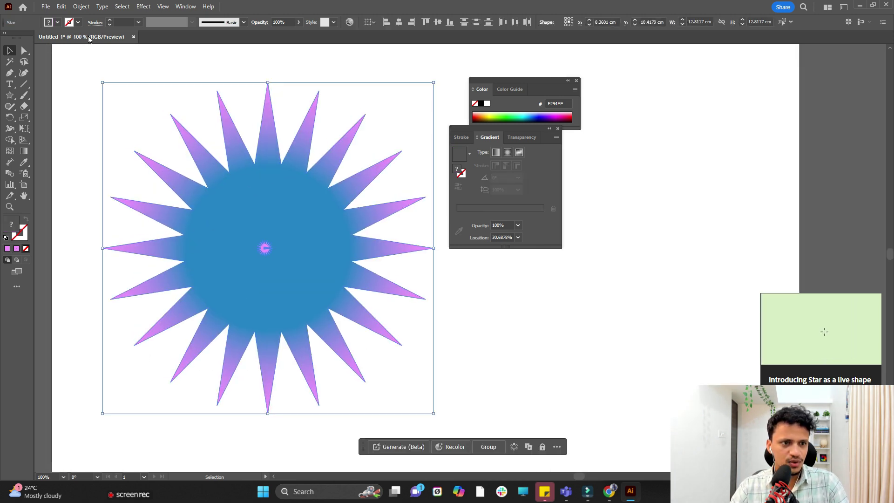
pyautogui.click(81, 6)
pyautogui.moveTo(112, 293)
pyautogui.click(233, 292)
pyautogui.scroll(-3, 216, 299)
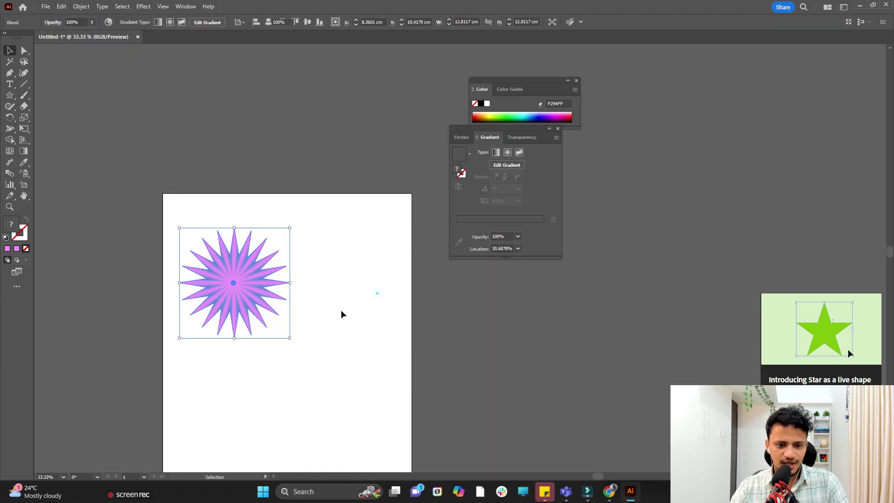
pyautogui.click(341, 314)
# Step: Draw a square about 3.9 cm wide below the flower with no fill and a black 000000 stroke
pyautogui.scroll(2, 247, 278)
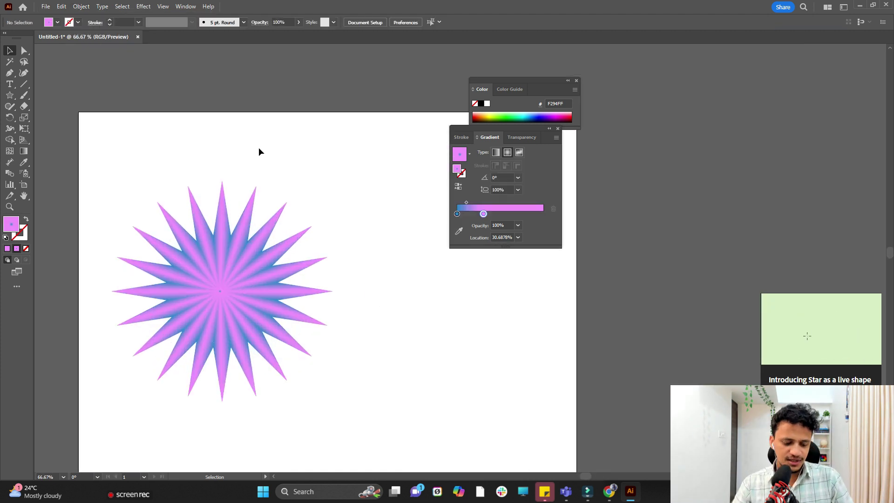
pyautogui.scroll(-2, 263, 158)
pyautogui.scroll(1, 216, 190)
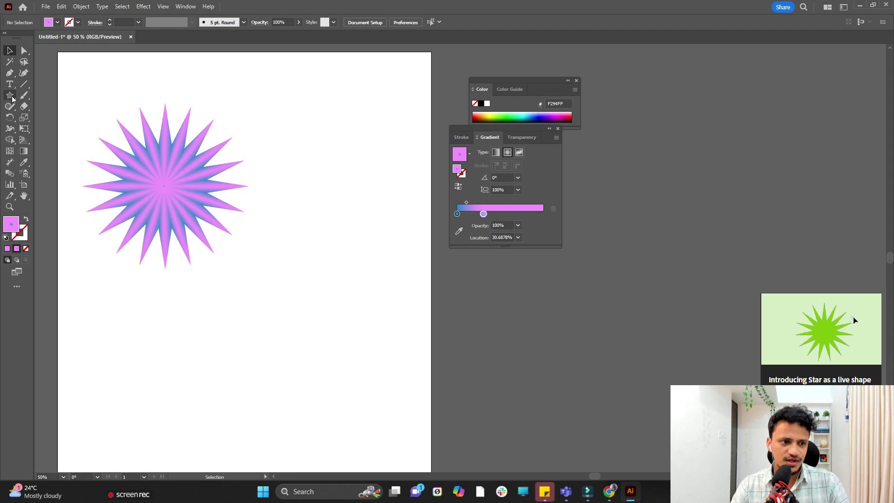
pyautogui.moveTo(10, 95); pyautogui.dragTo(35, 92)
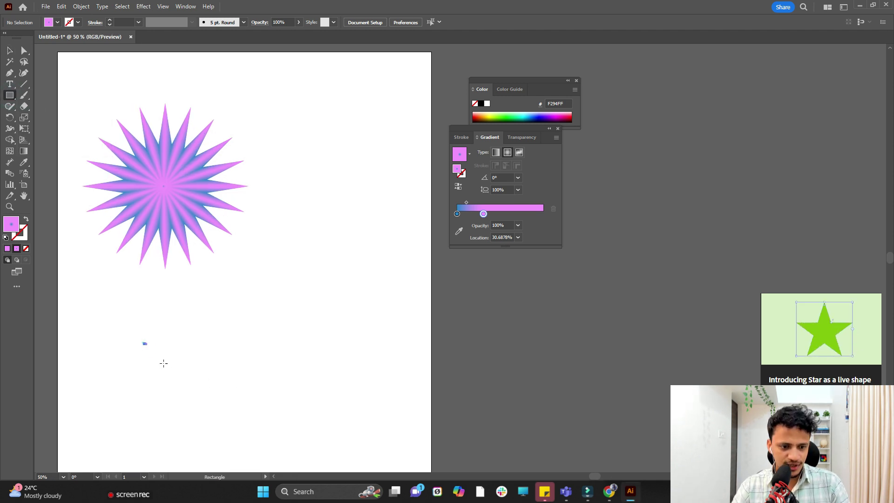
pyautogui.moveTo(143, 343); pyautogui.dragTo(194, 393)
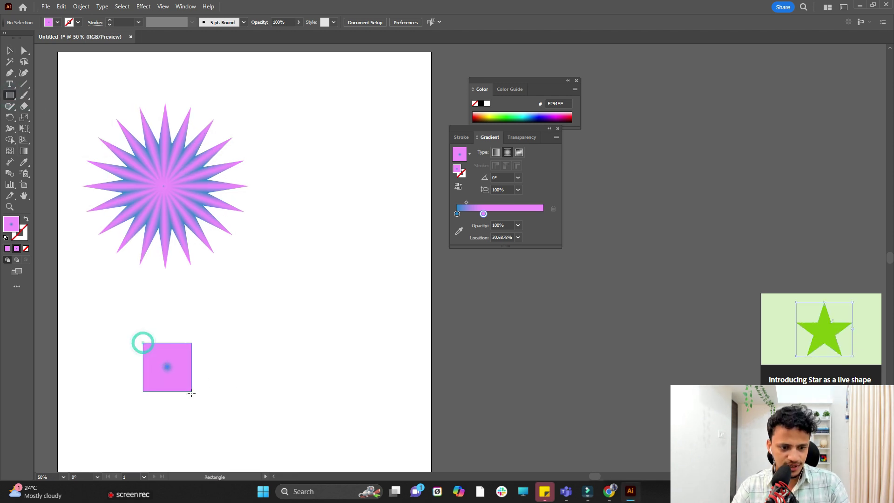
pyautogui.click(26, 220)
pyautogui.doubleClick(19, 232)
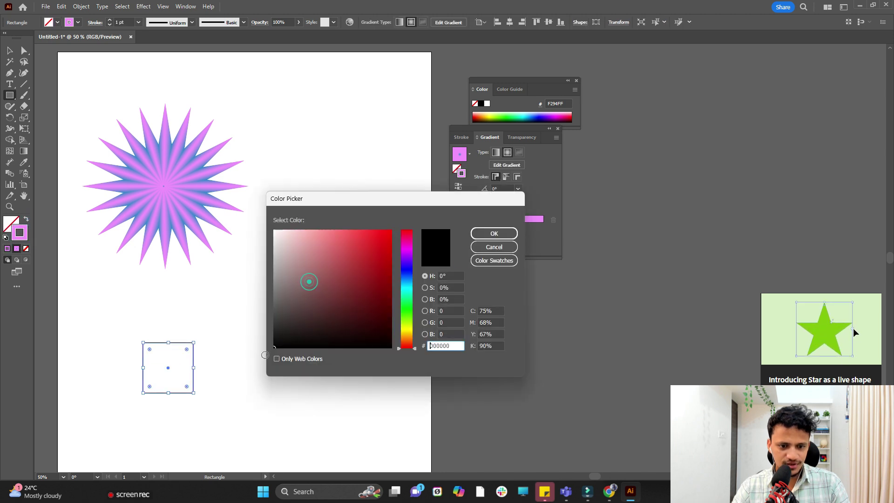
pyautogui.moveTo(265, 355); pyautogui.dragTo(265, 355)
pyautogui.click(477, 235)
pyautogui.click(8, 50)
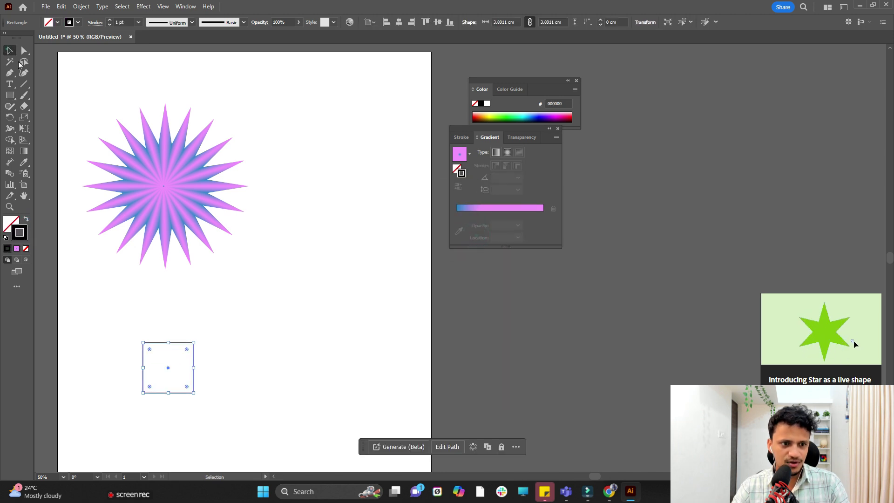
pyautogui.click(167, 78)
# Step: Draw a circle about 4.8 cm in diameter to the right of the square
pyautogui.click(9, 96)
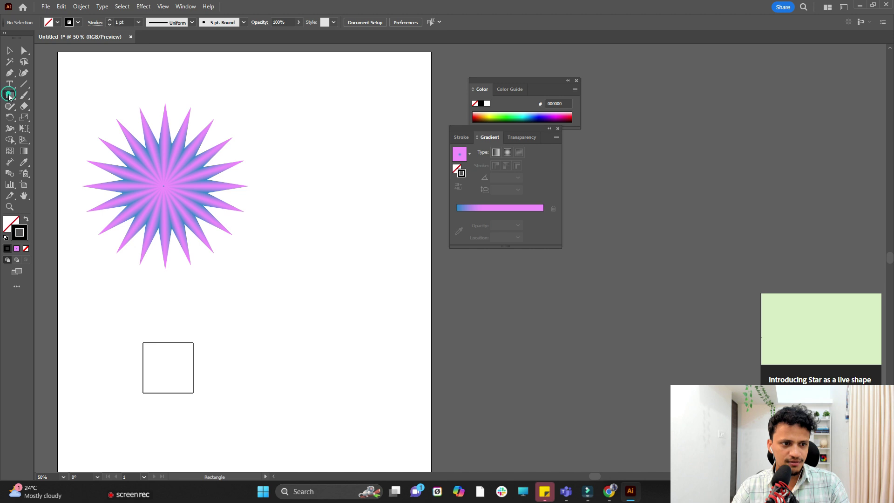
pyautogui.click(76, 118)
pyautogui.moveTo(275, 410); pyautogui.dragTo(336, 348)
pyautogui.press('v')
pyautogui.moveTo(326, 356); pyautogui.dragTo(330, 340)
# Step: Make a blend between the square and the circle and deselect it
pyautogui.moveTo(371, 309); pyautogui.dragTo(158, 406)
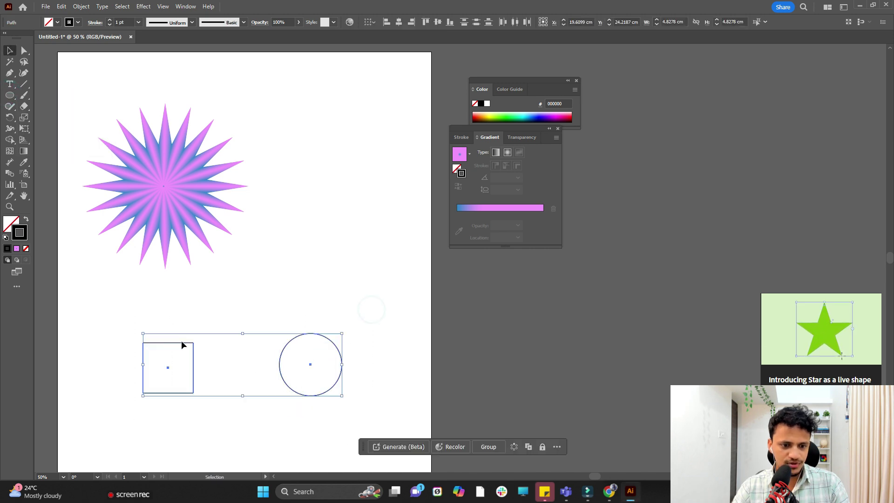
pyautogui.click(81, 6)
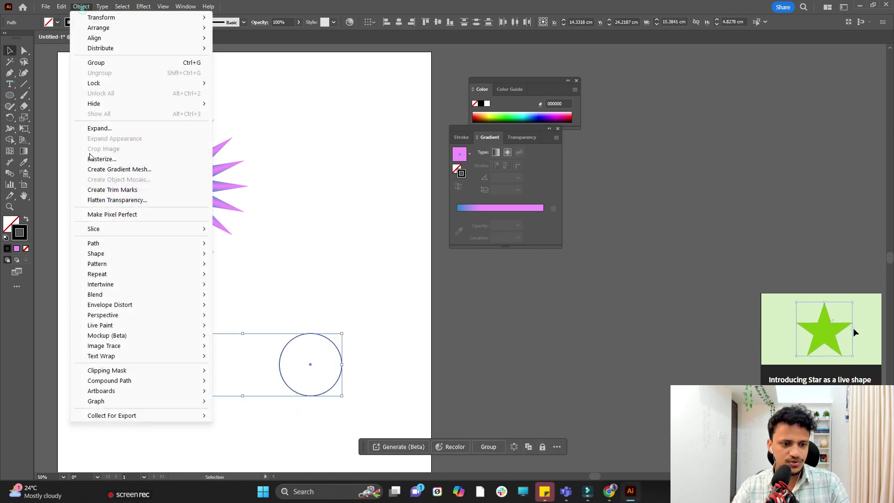
pyautogui.click(118, 298)
pyautogui.click(229, 294)
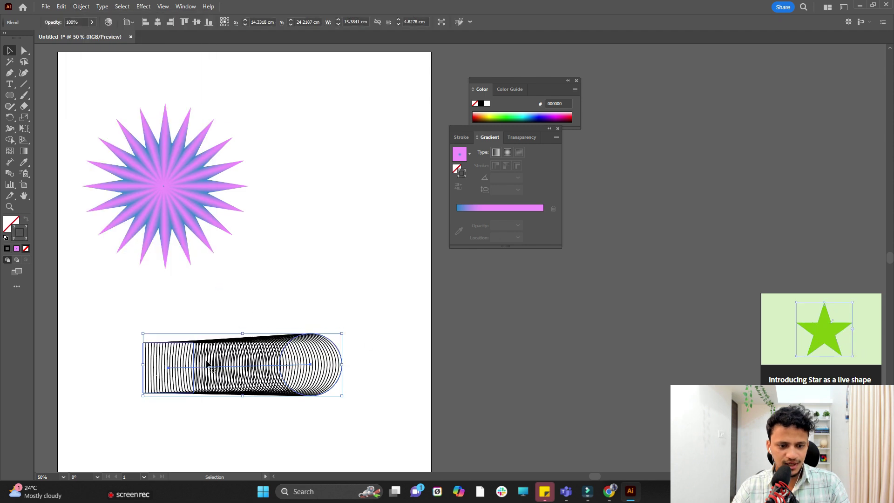
pyautogui.click(133, 403)
# Step: Delete the blend of the square and the circle
pyautogui.scroll(2, 157, 379)
pyautogui.scroll(-1, 265, 362)
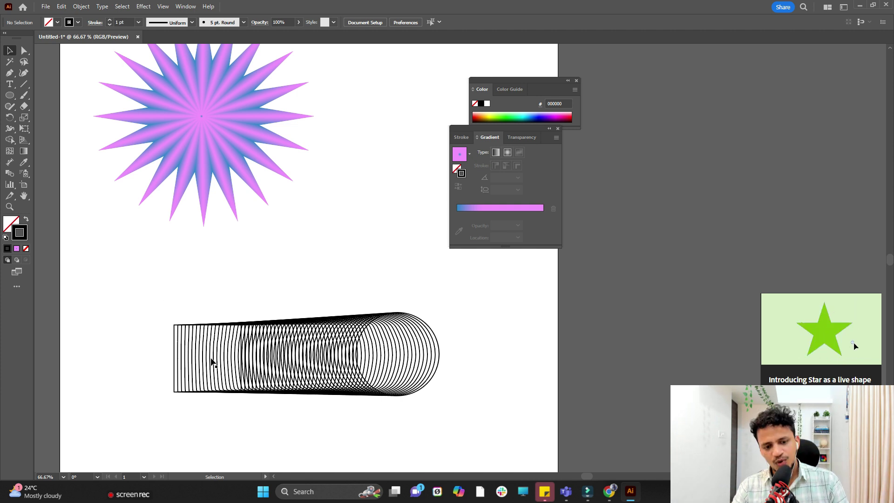
pyautogui.scroll(-2, 387, 370)
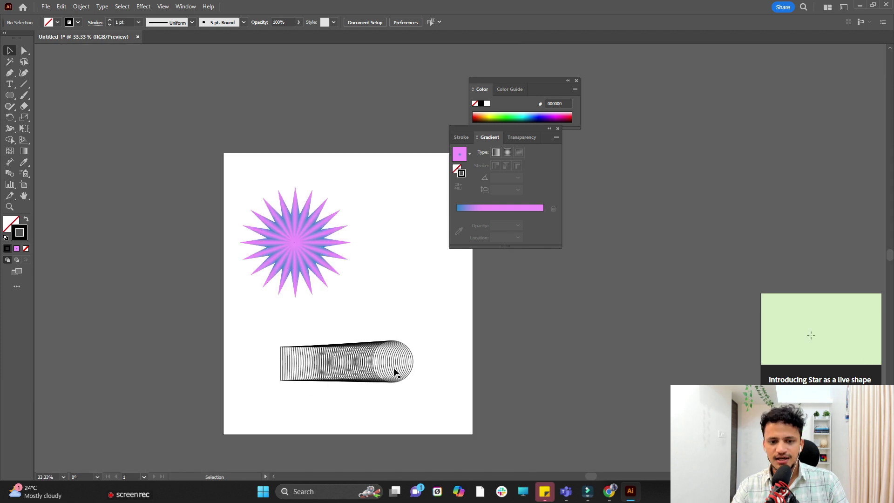
pyautogui.moveTo(302, 439); pyautogui.dragTo(303, 438)
pyautogui.press('Delete')
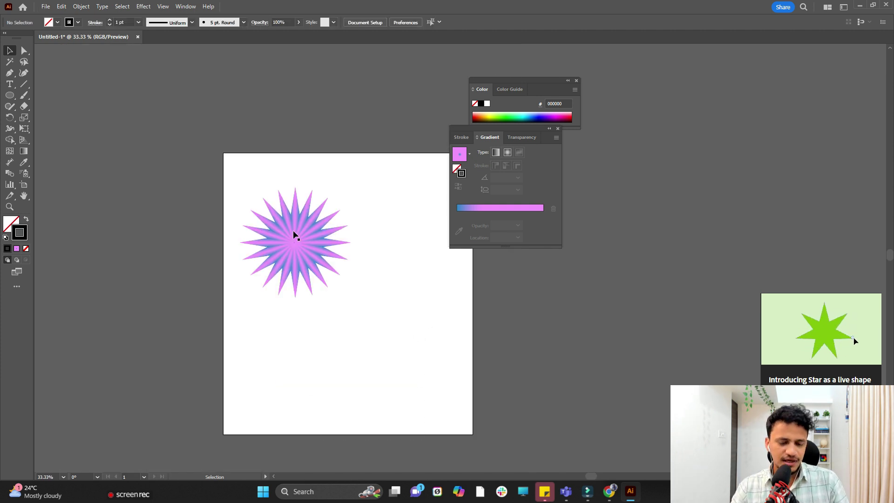
# Step: Inspect the blended flower up close and move it toward the horizontal centre of the artboard's upper part
pyautogui.scroll(4, 295, 238)
pyautogui.hscroll(-4, 281, 295)
pyautogui.scroll(4, 362, 296)
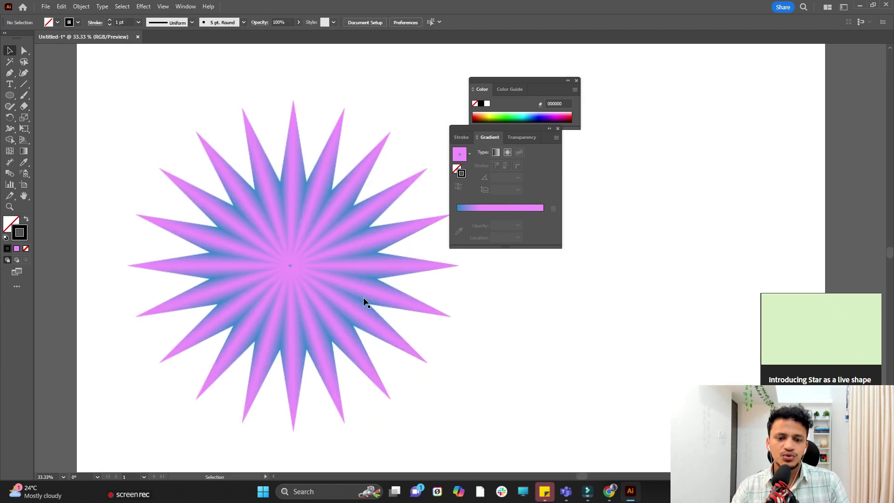
pyautogui.scroll(-2, 349, 296)
pyautogui.scroll(1, 321, 232)
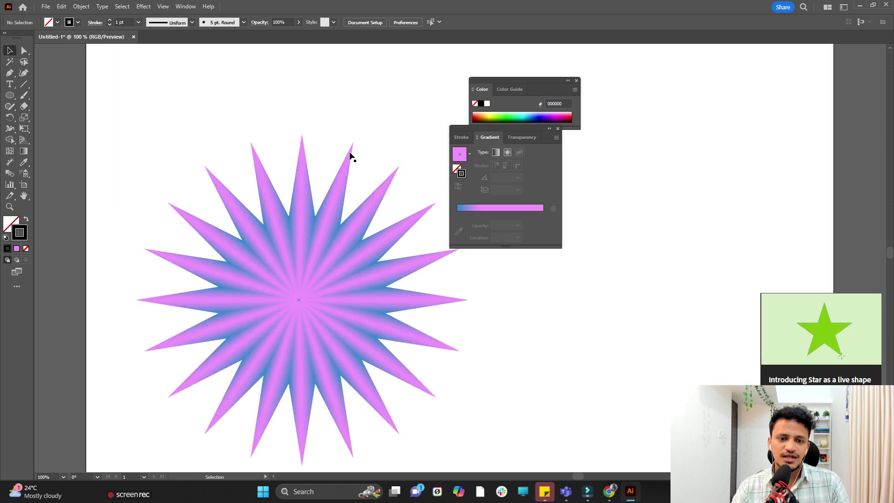
pyautogui.scroll(2, 300, 306)
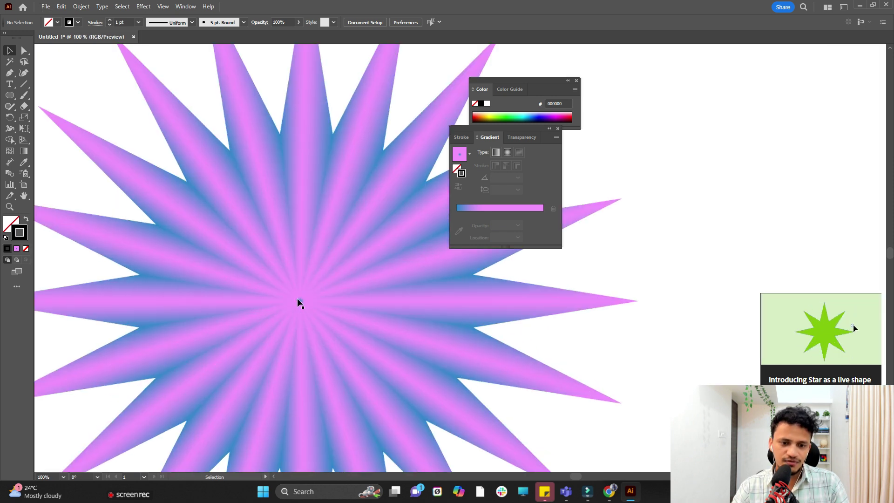
pyautogui.scroll(-3, 305, 307)
pyautogui.moveTo(304, 303); pyautogui.dragTo(299, 261)
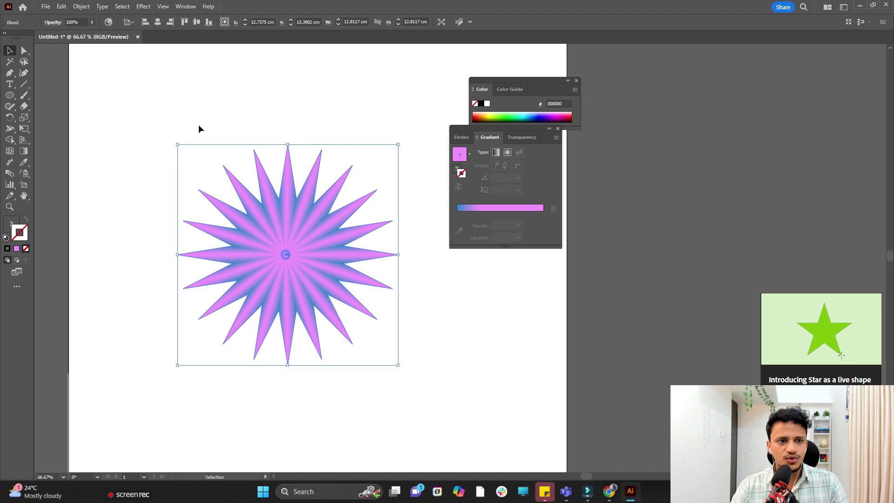
# Step: Apply the Tweak distortion to the blended flower with 10% horizontal and 10% vertical relative amounts
pyautogui.click(144, 7)
pyautogui.click(185, 89)
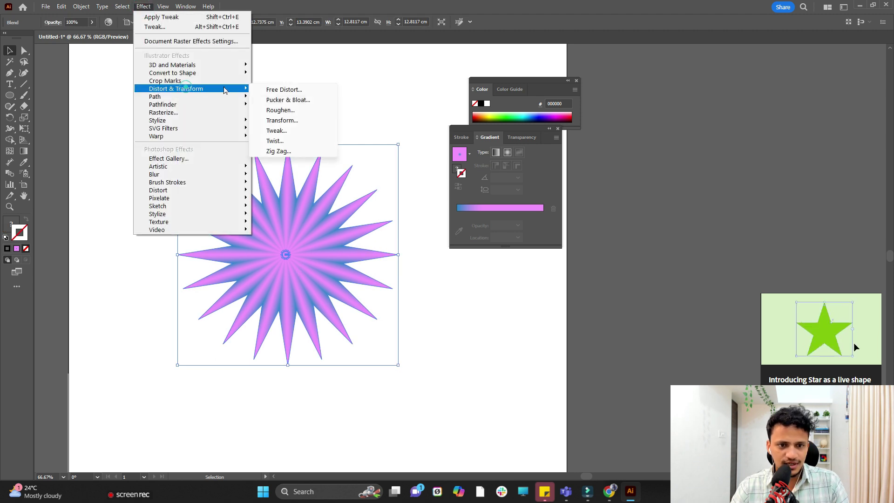
pyautogui.click(279, 131)
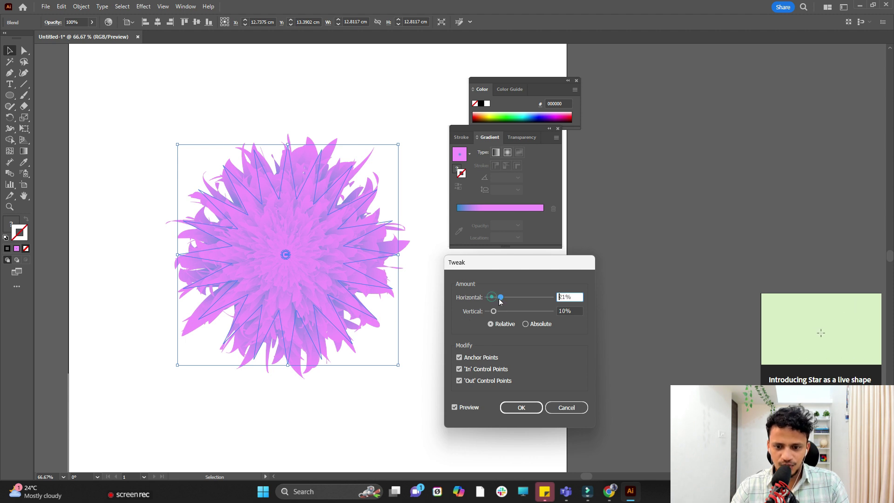
pyautogui.moveTo(494, 311)
pyautogui.mouseDown()
pyautogui.moveTo(505, 312)
pyautogui.moveTo(505, 297)
pyautogui.moveTo(521, 297)
pyautogui.moveTo(502, 319)
pyautogui.moveTo(490, 312)
pyautogui.mouseUp()
pyautogui.moveTo(521, 297); pyautogui.dragTo(495, 313)
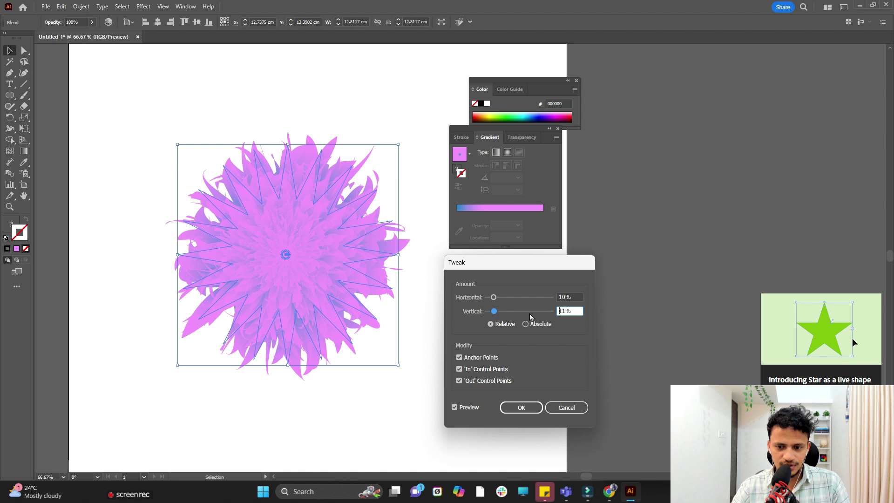
pyautogui.moveTo(571, 313); pyautogui.dragTo(535, 301)
pyautogui.write('10')
pyautogui.click(542, 345)
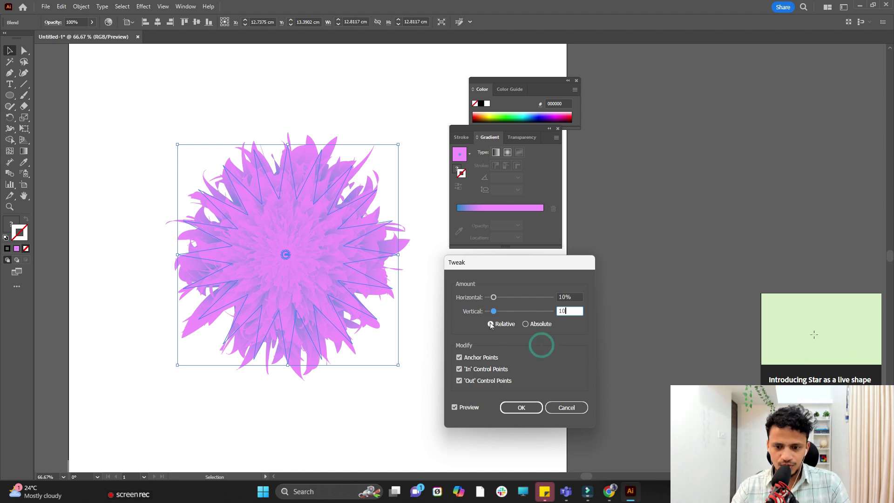
pyautogui.click(527, 412)
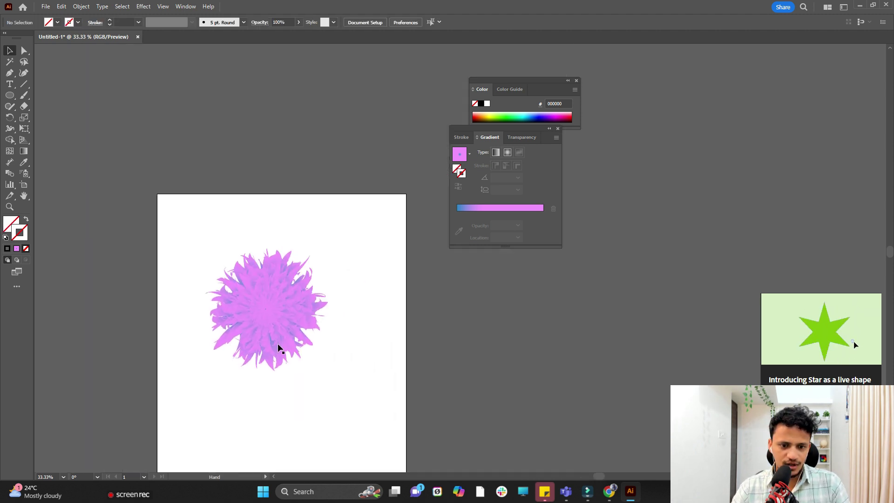
# Step: Nudge the tweaked flower about 0.4 cm down on the artboard and deselect it
pyautogui.scroll(2, 267, 321)
pyautogui.moveTo(264, 316); pyautogui.dragTo(261, 336)
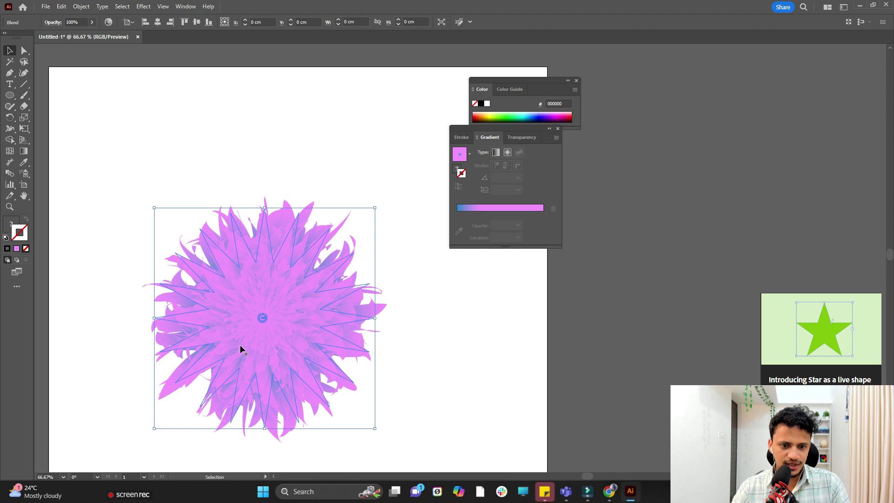
pyautogui.scroll(1, 186, 358)
pyautogui.click(101, 367)
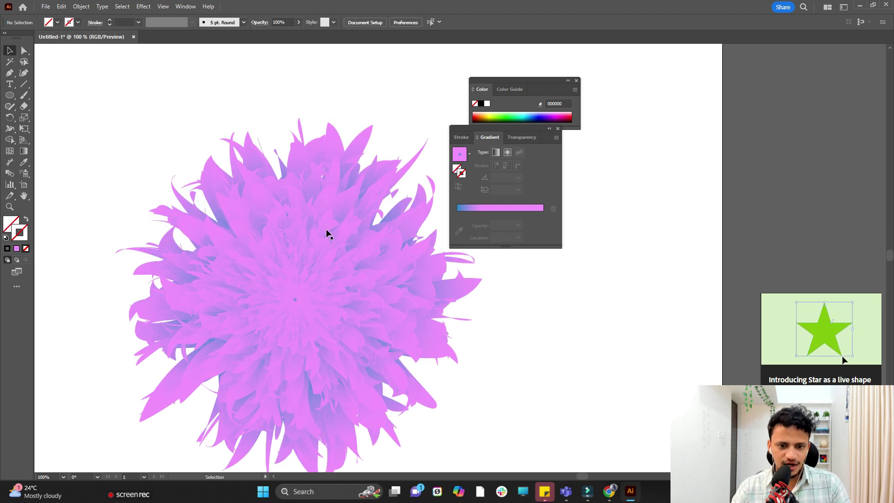
pyautogui.scroll(-2, 326, 229)
# Step: Isolate the blend, select the large outer star and move its blue gradient stop to about 71.7%
pyautogui.click(289, 249)
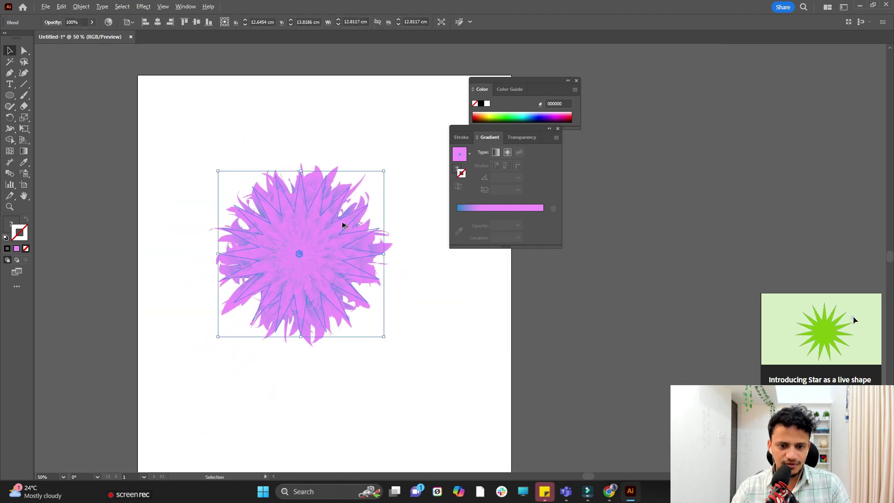
pyautogui.scroll(1, 345, 224)
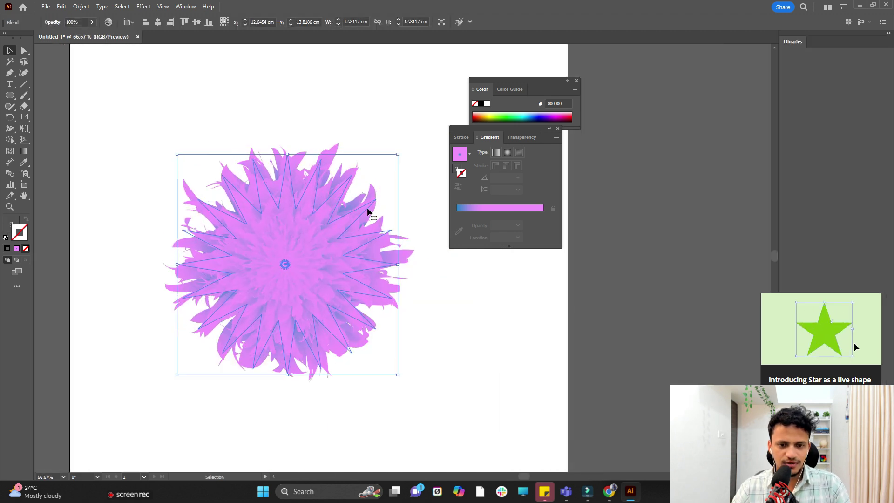
pyautogui.doubleClick(367, 212)
pyautogui.click(368, 212)
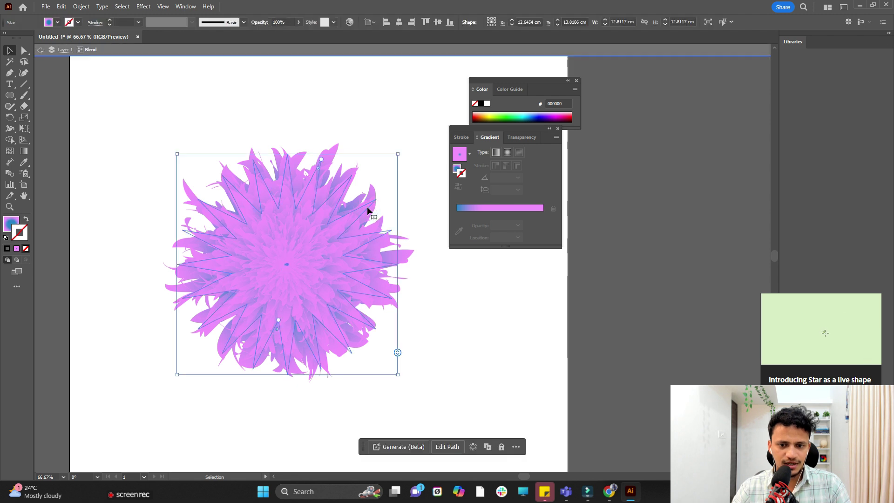
pyautogui.click(9, 232)
pyautogui.moveTo(473, 225); pyautogui.dragTo(520, 227)
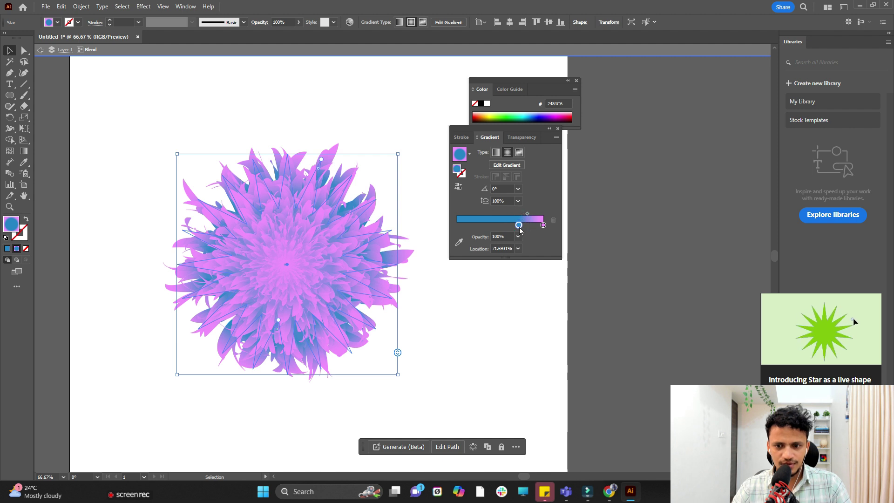
# Step: Recolour the outer star's blue gradient stop to dark magenta AA008F and leave isolation mode
pyautogui.click(561, 115)
pyautogui.click(559, 115)
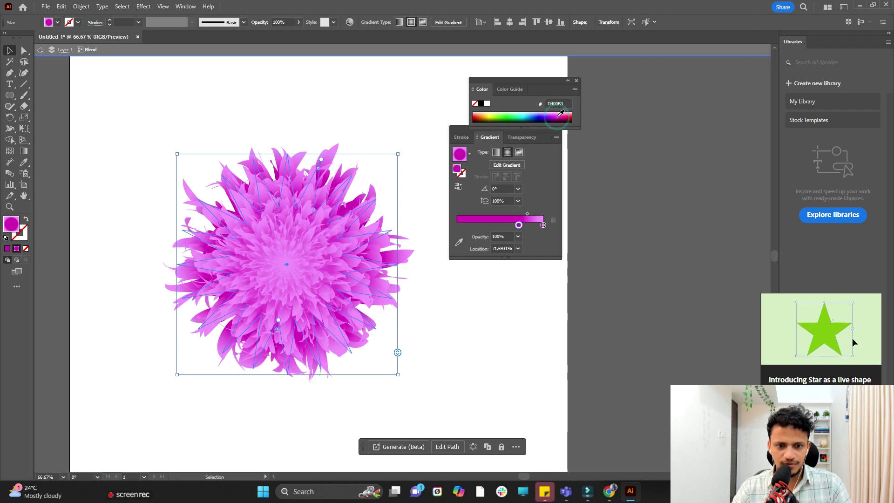
pyautogui.click(558, 117)
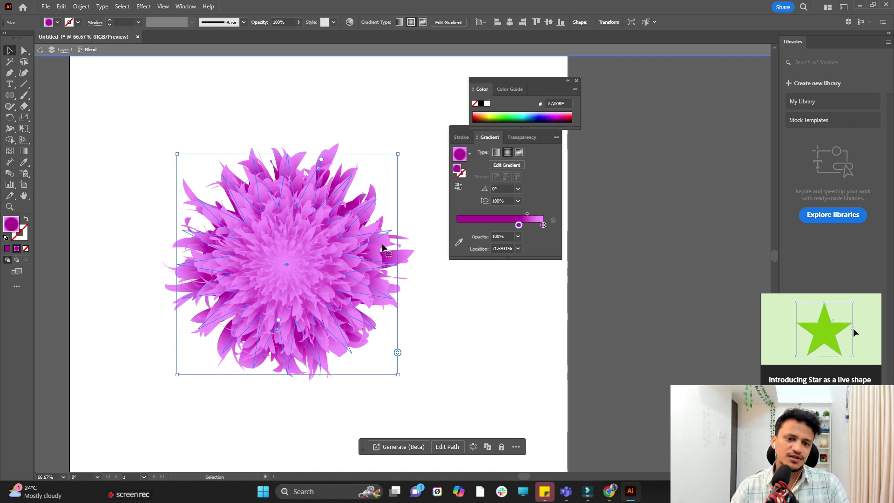
pyautogui.doubleClick(177, 107)
# Step: Isolate the tiny star in the flower's centre and change its blue gradient stop to deep purple 570094 at about 61.6%
pyautogui.scroll(-3, 177, 107)
pyautogui.scroll(4, 220, 264)
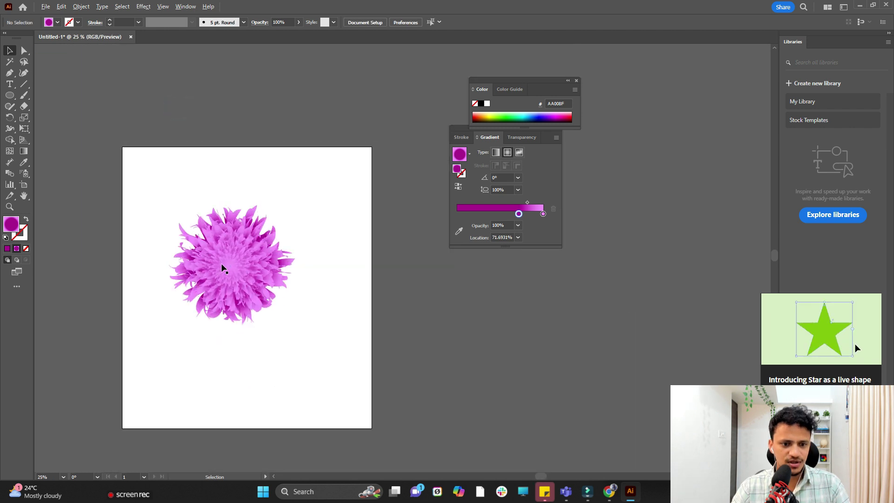
pyautogui.scroll(10, 263, 264)
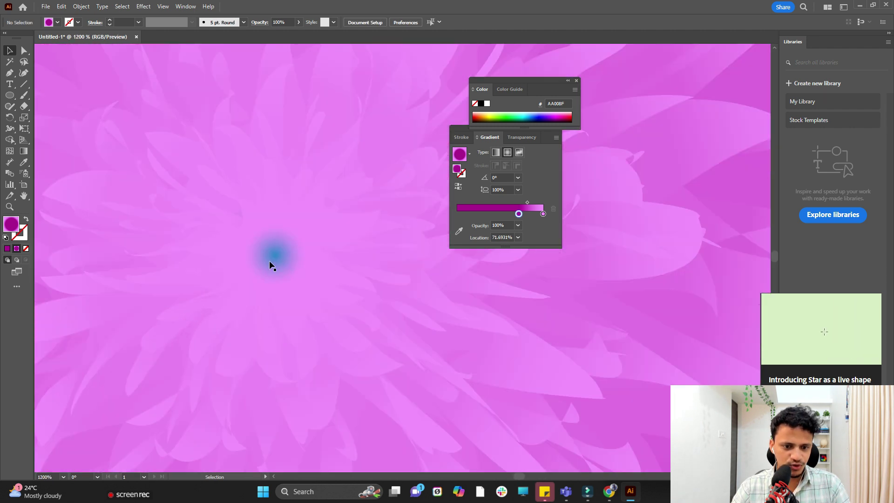
pyautogui.click(271, 258)
pyautogui.scroll(-8, 263, 215)
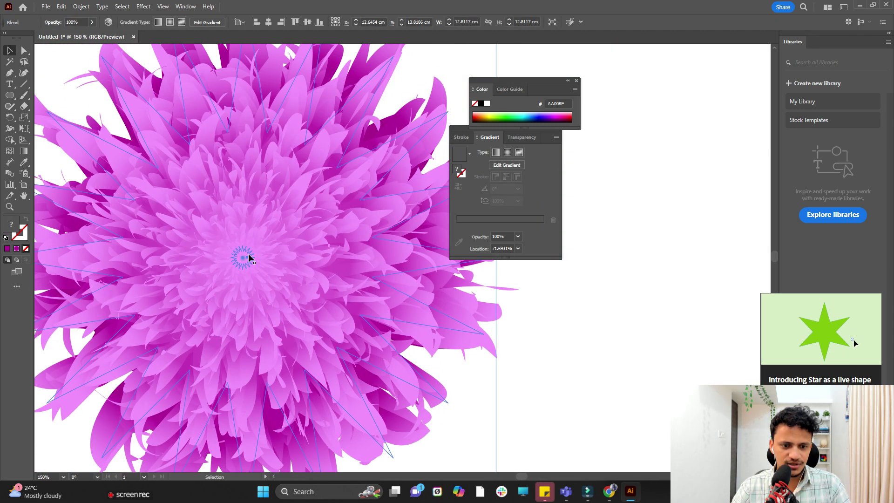
pyautogui.doubleClick(248, 257)
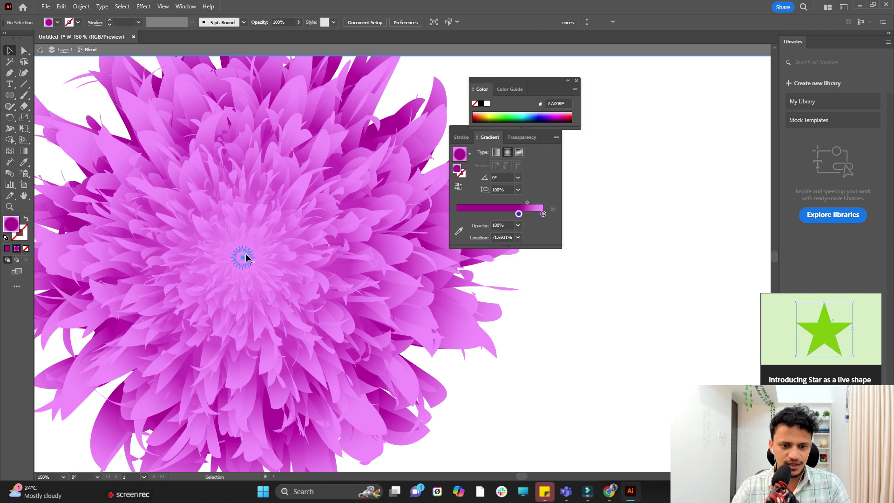
pyautogui.click(247, 258)
pyautogui.click(494, 226)
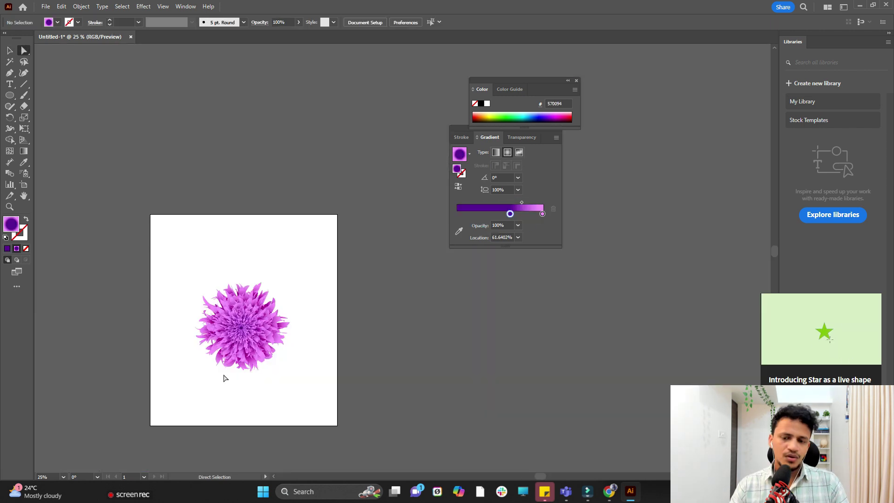
# Step: Move the finished flower into the upper-left corner of the artboard
pyautogui.scroll(-1, 230, 365)
pyautogui.scroll(2, 235, 361)
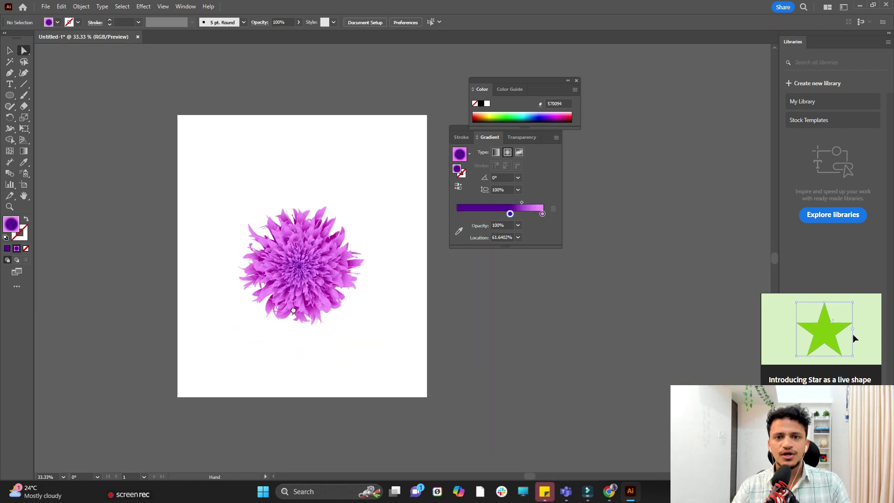
pyautogui.scroll(1, 287, 253)
pyautogui.scroll(-1, 282, 272)
pyautogui.scroll(-1, 308, 255)
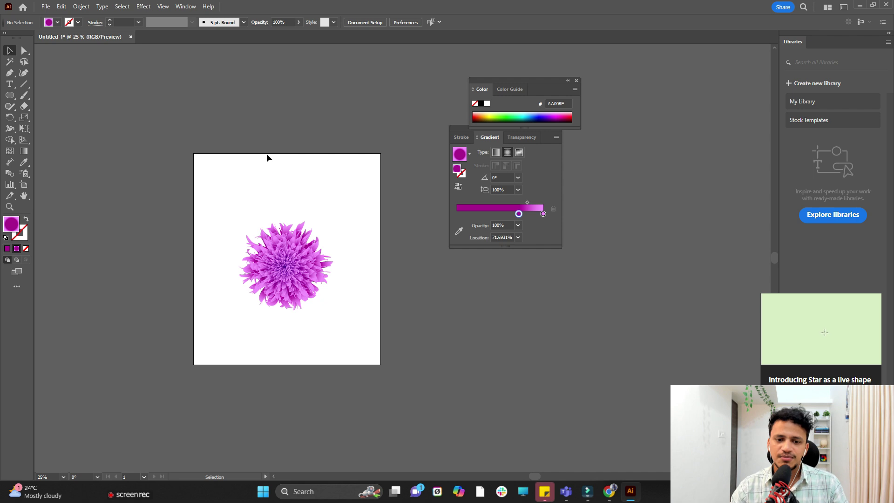
pyautogui.moveTo(242, 196); pyautogui.dragTo(314, 309)
# Step: Draw a slightly rotated 20-point star about 9.9 cm across in the lower-left part of the artboard
pyautogui.click(10, 95)
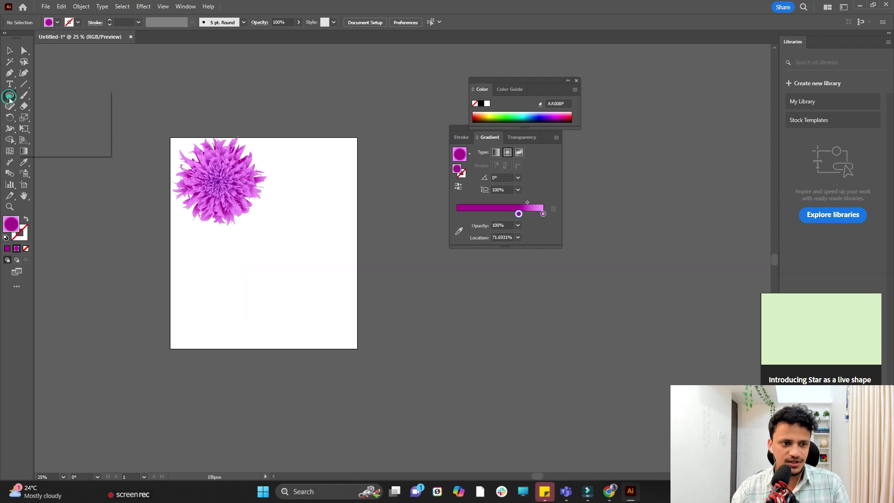
pyautogui.click(51, 140)
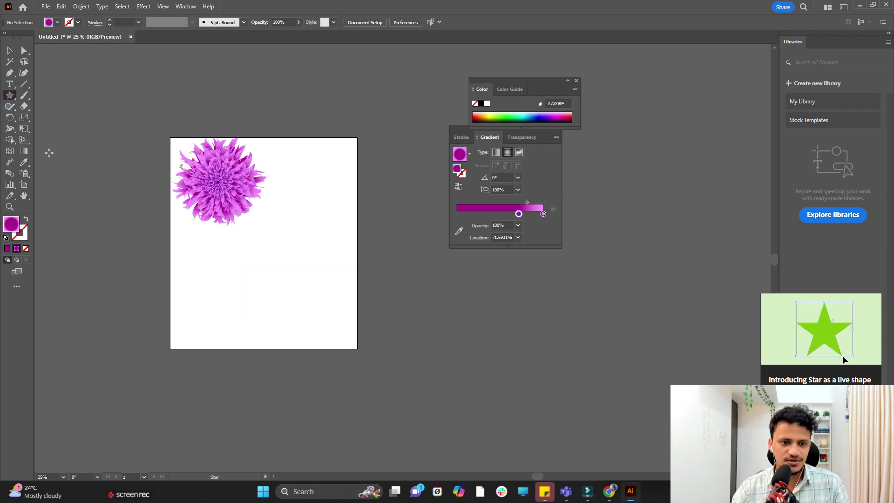
pyautogui.scroll(1, 217, 300)
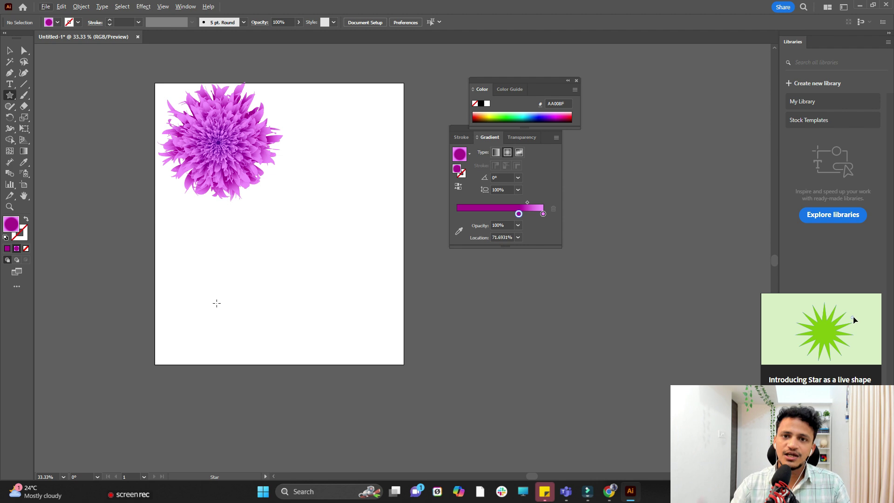
pyautogui.moveTo(199, 282)
pyautogui.mouseDown()
pyautogui.moveTo(210, 295)
pyautogui.moveTo(206, 326)
pyautogui.mouseUp()
pyautogui.click(10, 52)
# Step: Duplicate the new star and place the copy level with it near the artboard's right edge
pyautogui.hotkey('ctrl', 'c')
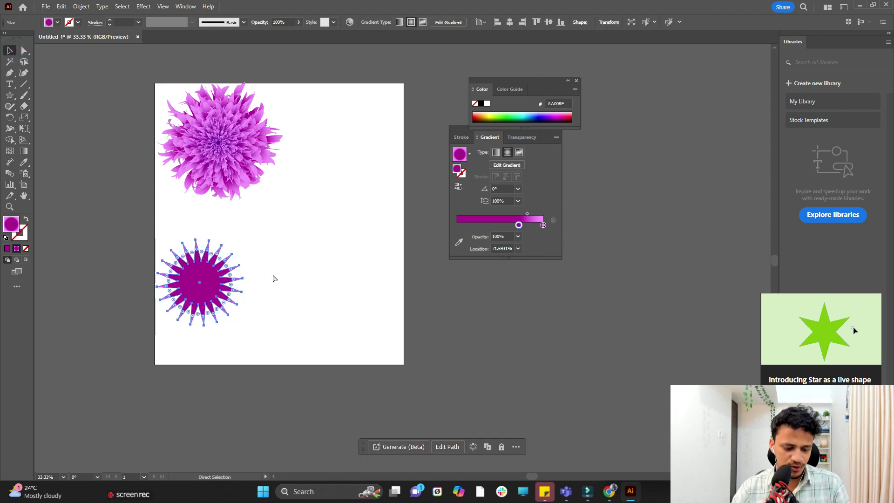
pyautogui.hotkey('ctrl', 'v')
pyautogui.moveTo(386, 261); pyautogui.dragTo(342, 286)
# Step: Make a blend between the two stars in the lower part of the artboard
pyautogui.moveTo(400, 248); pyautogui.dragTo(161, 337)
pyautogui.click(75, 6)
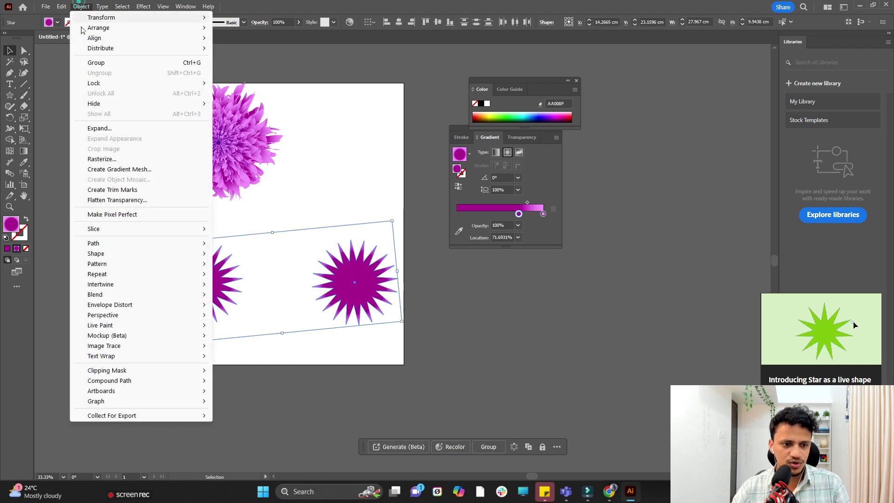
pyautogui.click(133, 293)
pyautogui.click(235, 295)
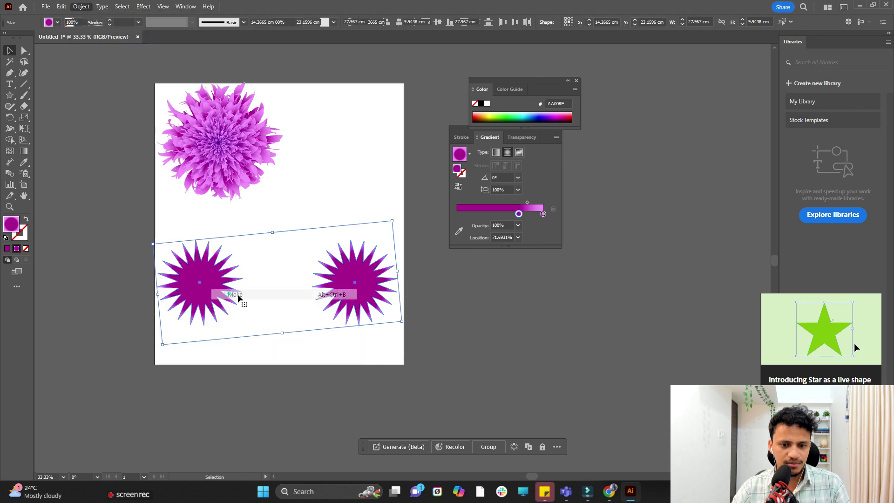
# Step: Apply the Tweak distortion to the horizontal star blend with 10% horizontal and 10% vertical amounts
pyautogui.click(144, 6)
pyautogui.moveTo(179, 90)
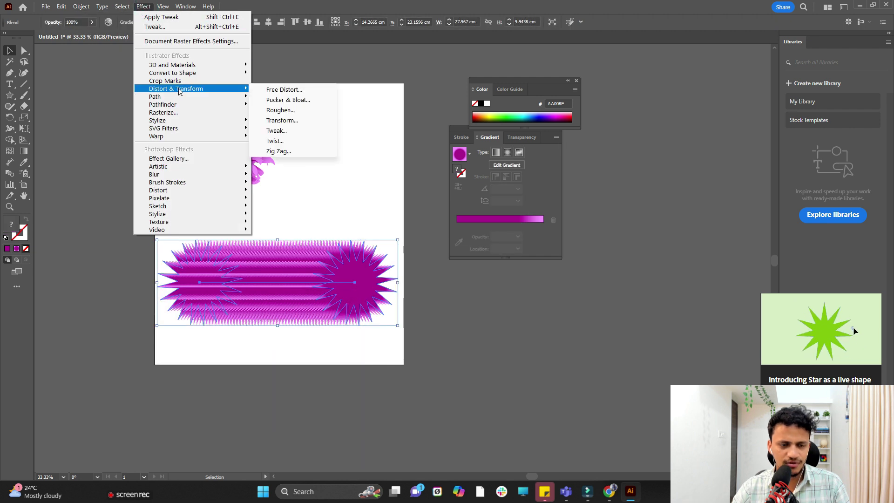
pyautogui.click(293, 130)
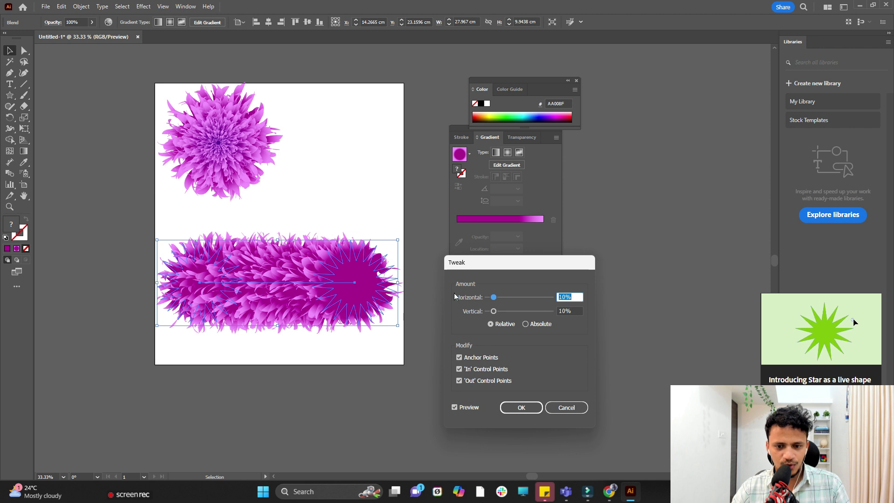
pyautogui.click(527, 410)
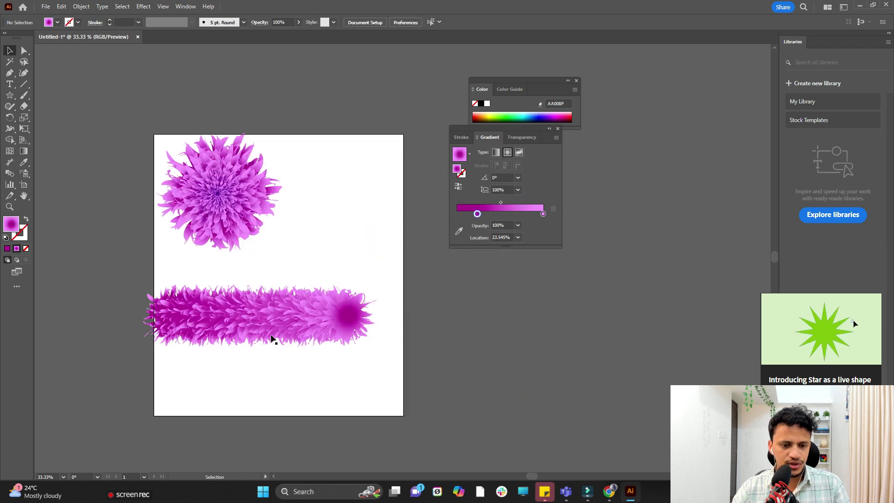
# Step: Scale the petal strip down around its centre to less than half its size on the lower artboard
pyautogui.click(281, 376)
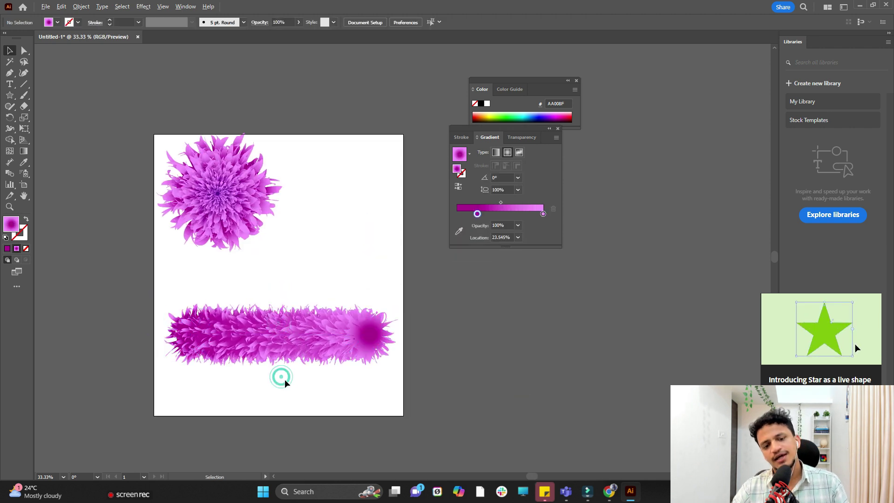
pyautogui.scroll(1, 284, 379)
pyautogui.scroll(-1, 285, 378)
pyautogui.moveTo(290, 320); pyautogui.dragTo(325, 343)
pyautogui.click(294, 328)
pyautogui.scroll(-2, 294, 328)
pyautogui.scroll(1, 339, 331)
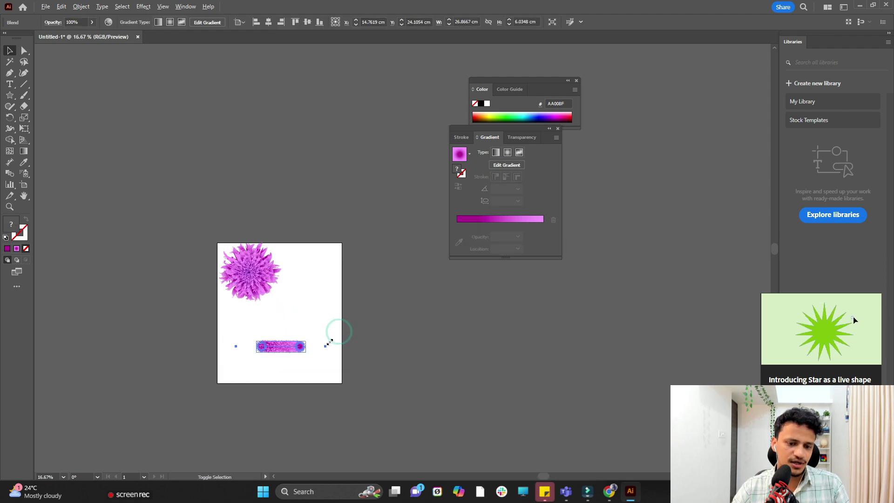
# Step: Rotate the small petal strip diagonally and duplicate it into three slanted strips forming a V with a parallel stroke beside it
pyautogui.click(277, 382)
pyautogui.scroll(2, 274, 380)
pyautogui.click(318, 353)
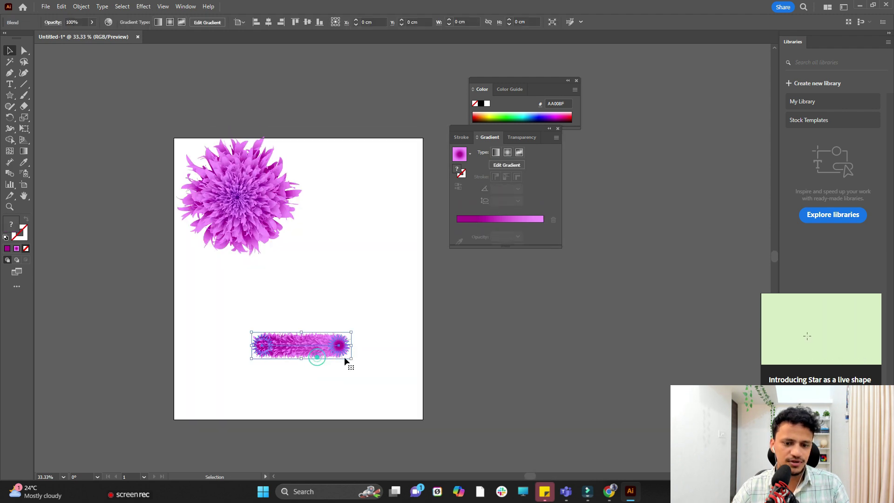
pyautogui.moveTo(274, 340); pyautogui.dragTo(291, 337)
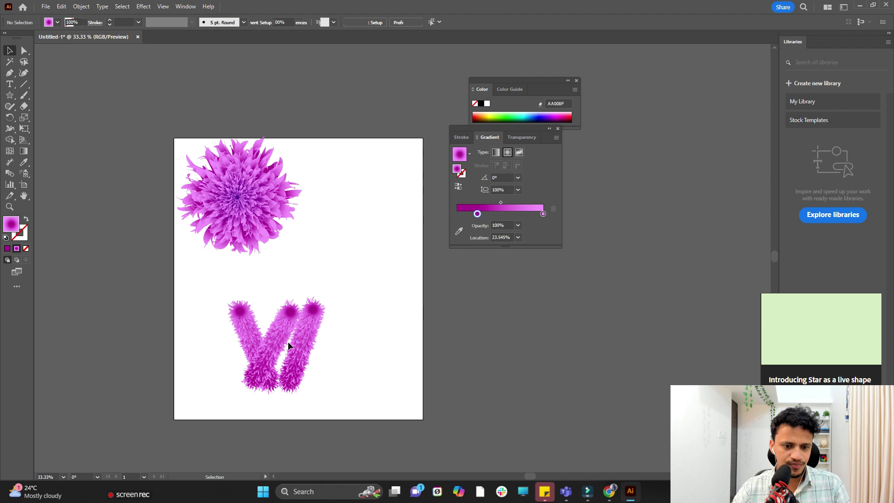
pyautogui.click(287, 342)
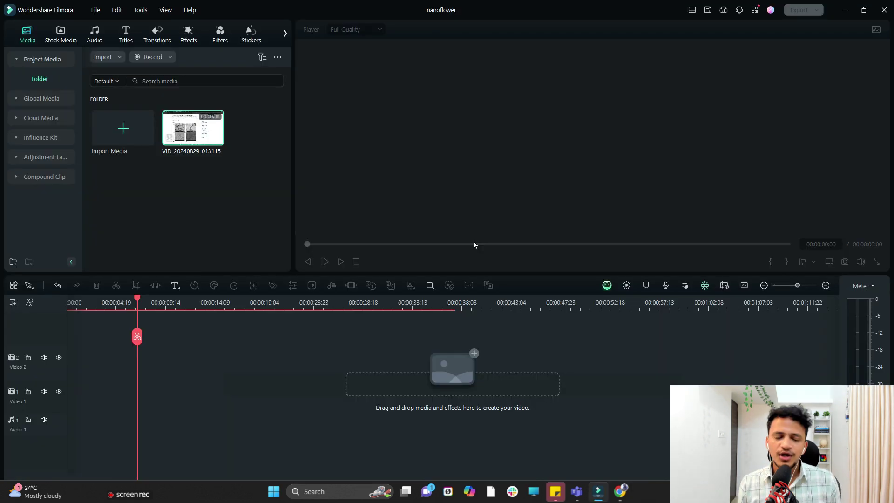